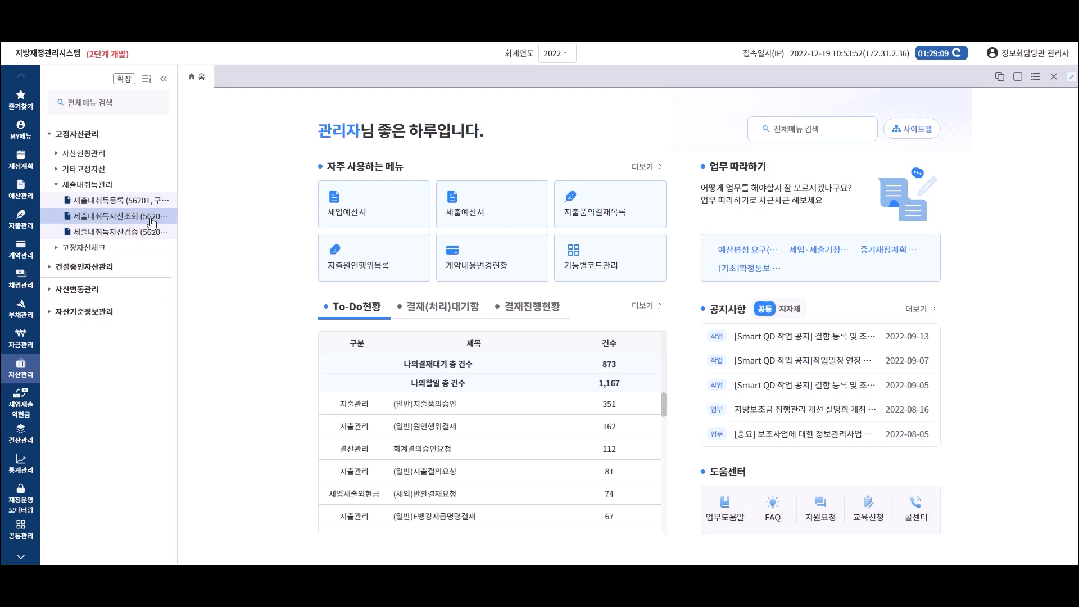
- In 세출내취득자산조회, query the 2022 general assets and view the first acquisition entry's details for the 2022-11-25 구축물 record
click(150, 218)
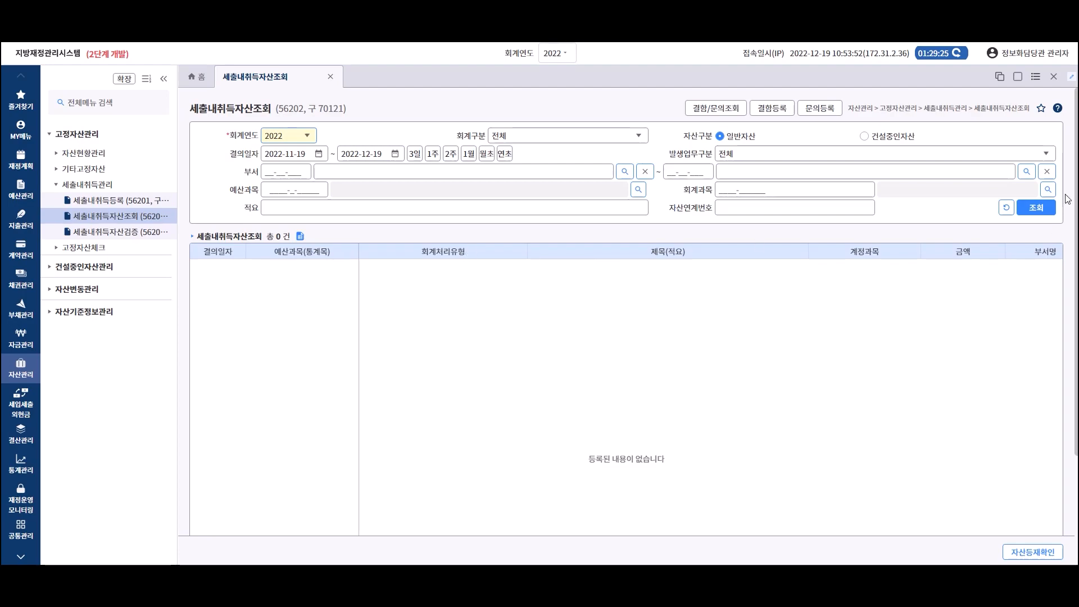
click(1053, 208)
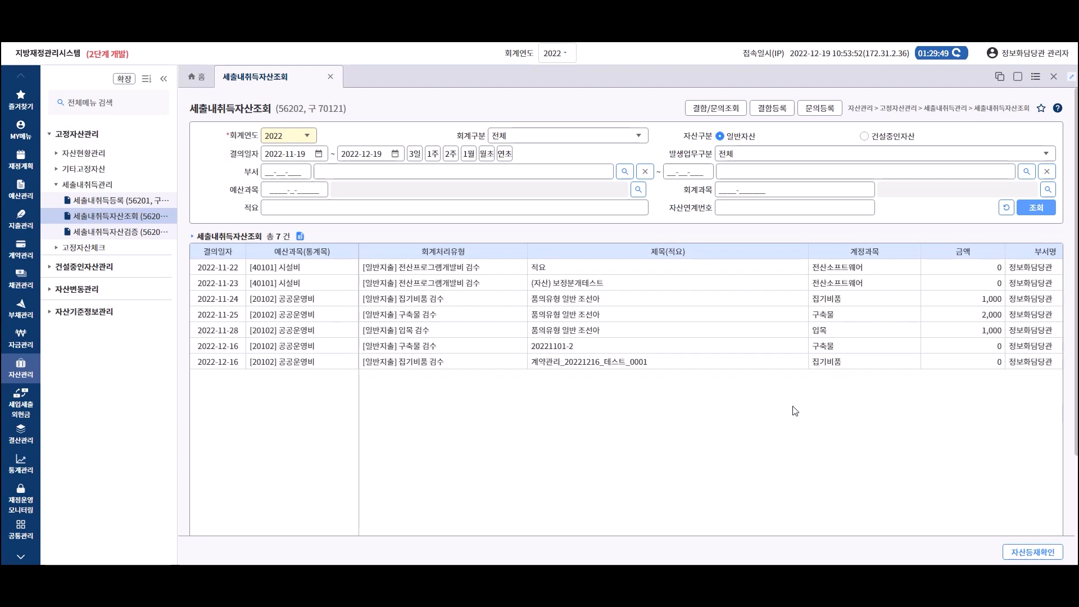
click(878, 315)
click(1012, 556)
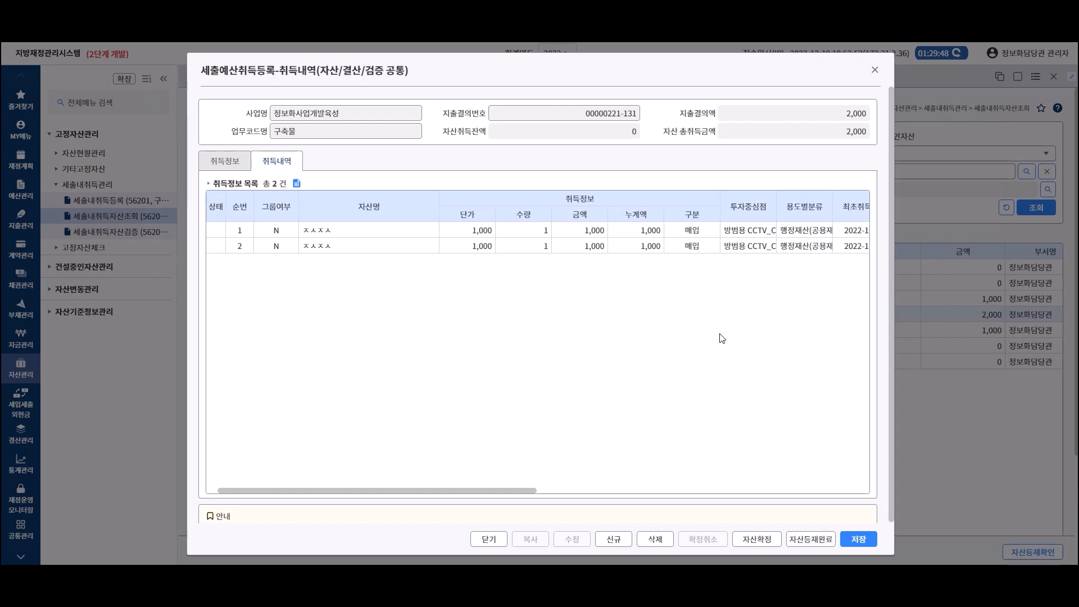
double_click(649, 228)
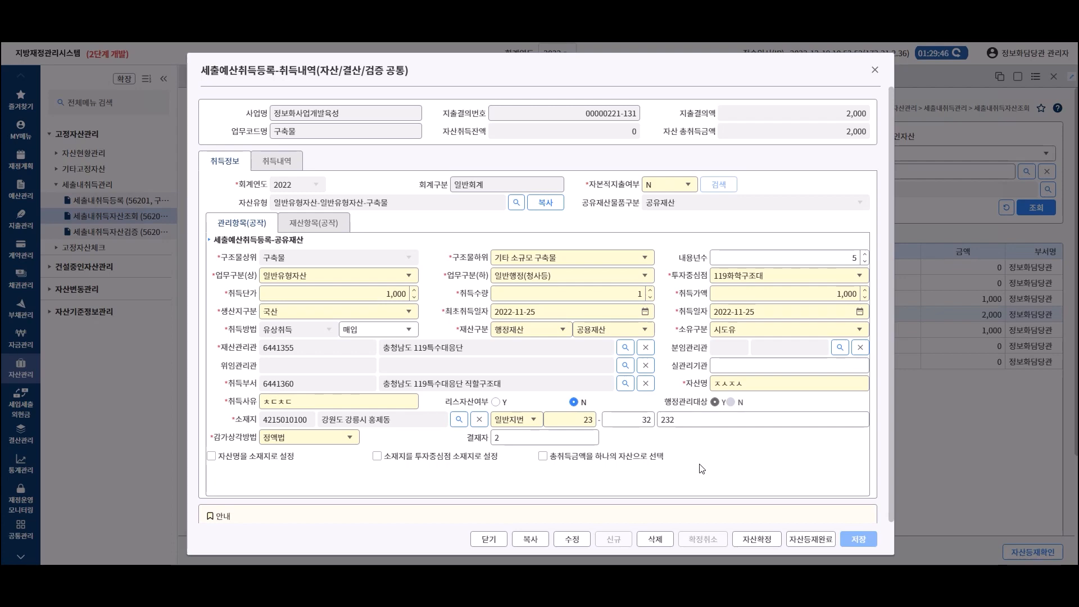
click(488, 538)
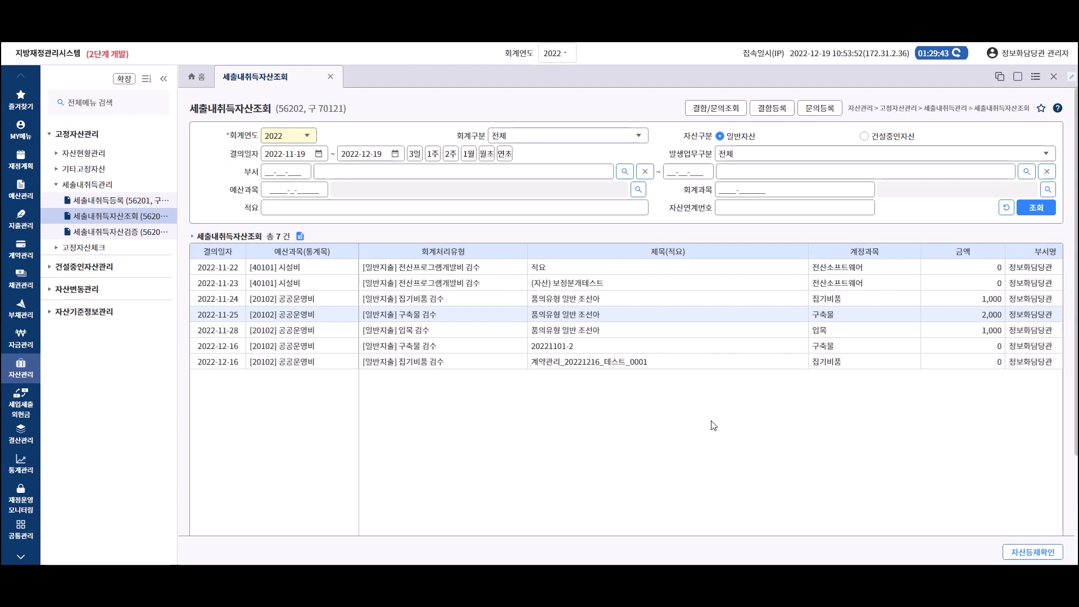
- Query the assets under construction (건설중인자산) and open the registration check (자산등재확인) for the 2022-12-14 record
click(863, 136)
click(1036, 208)
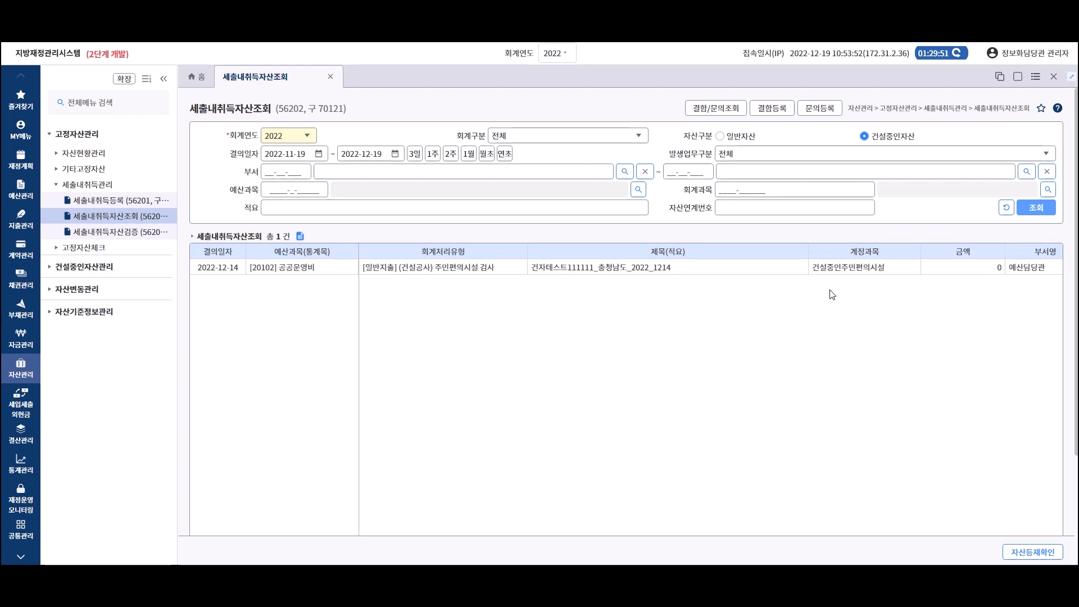
click(830, 270)
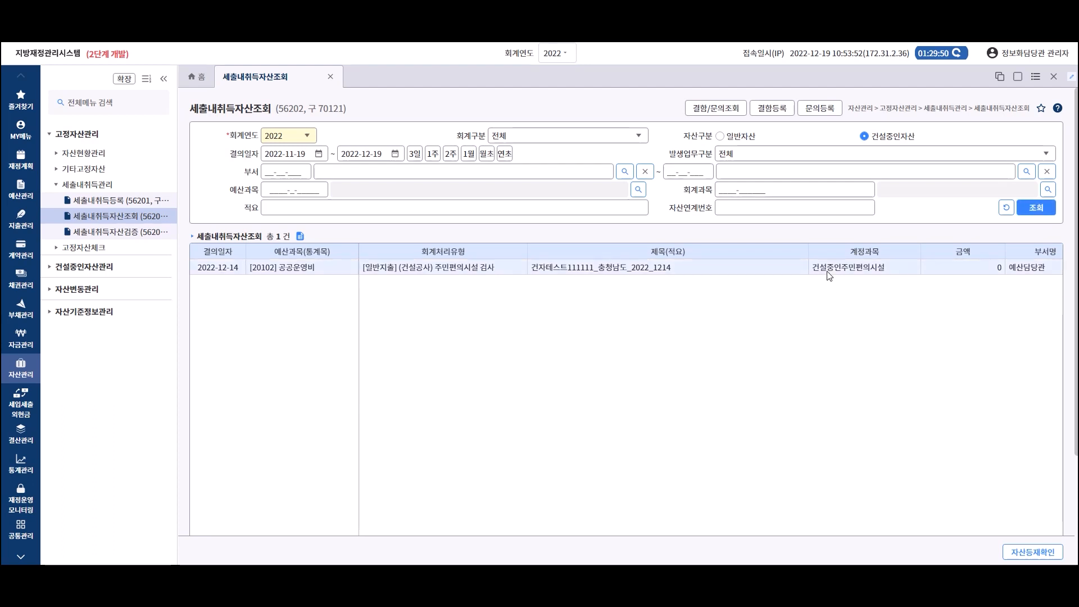
click(1023, 548)
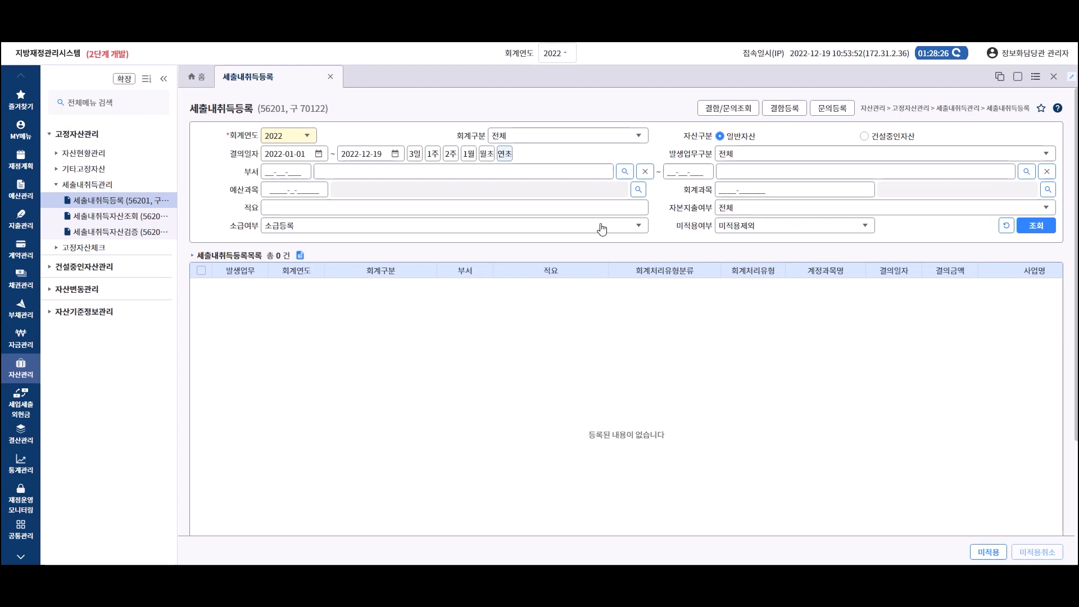
- In 세출내취득등록, query general assets with 소급여부 set to 소급등록 and view the 2022-10-05 지적재산권 record's acquisition form
click(640, 227)
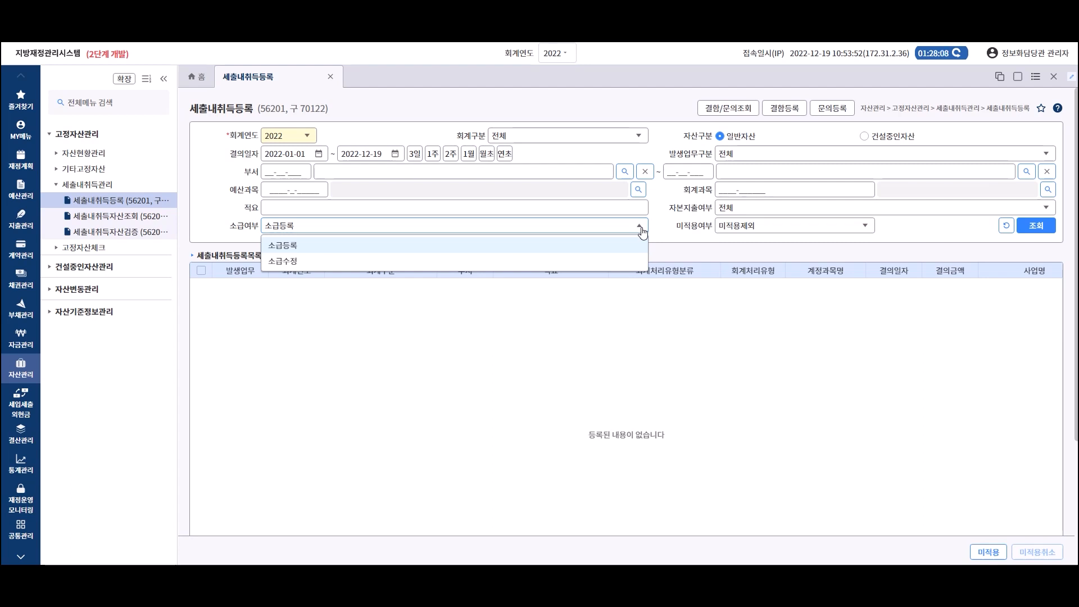
click(638, 245)
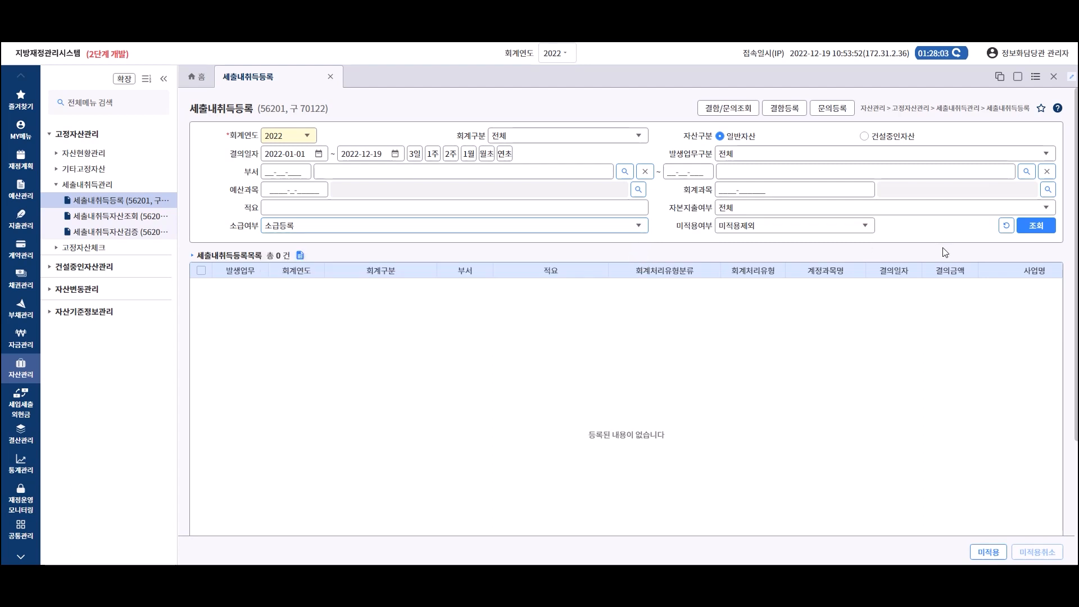
click(1030, 227)
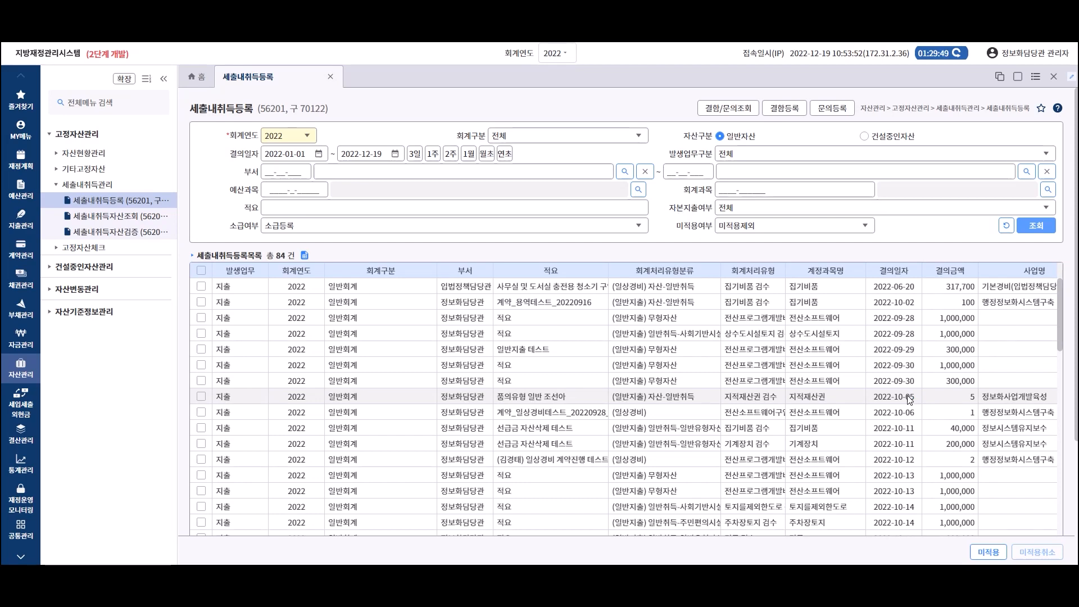
double_click(907, 395)
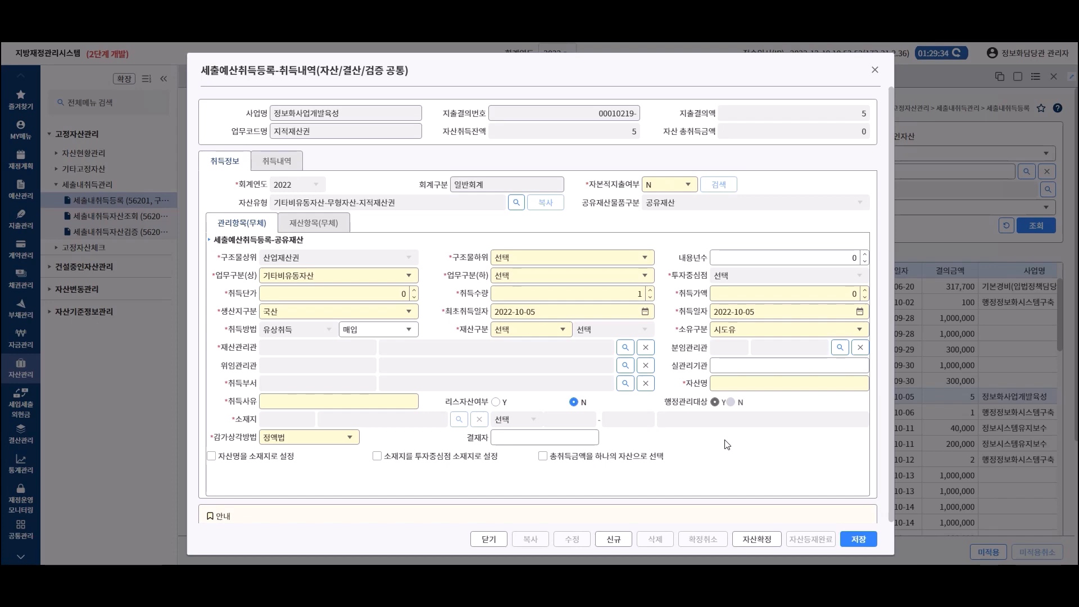
click(489, 539)
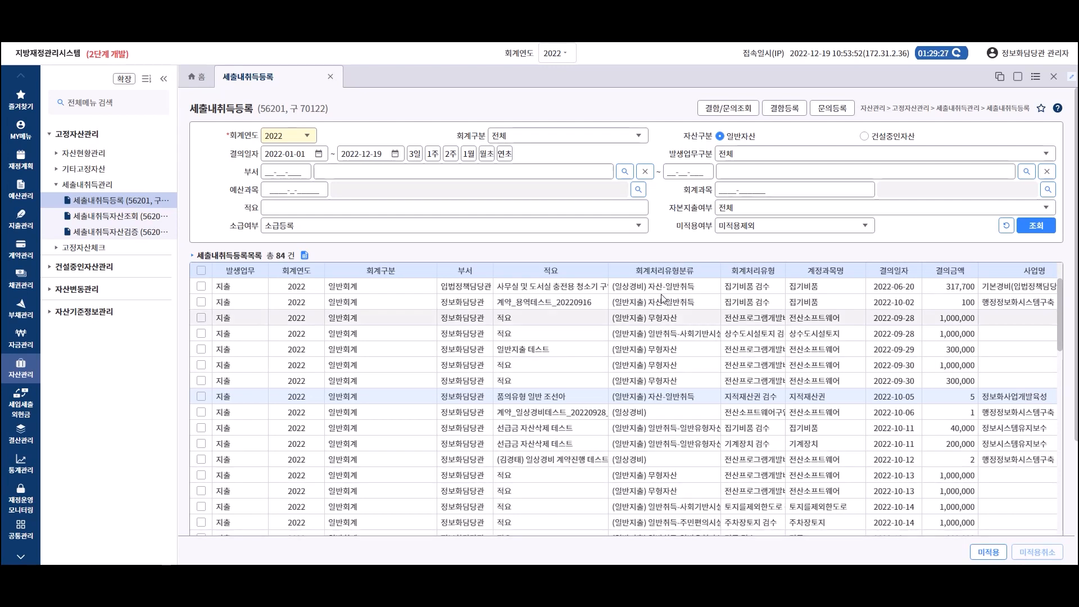
- Query the records with 소급여부 set to 소급수정 and examine the acquisition list of the 2022-10-06 지적재산권 record through its last columns
click(626, 227)
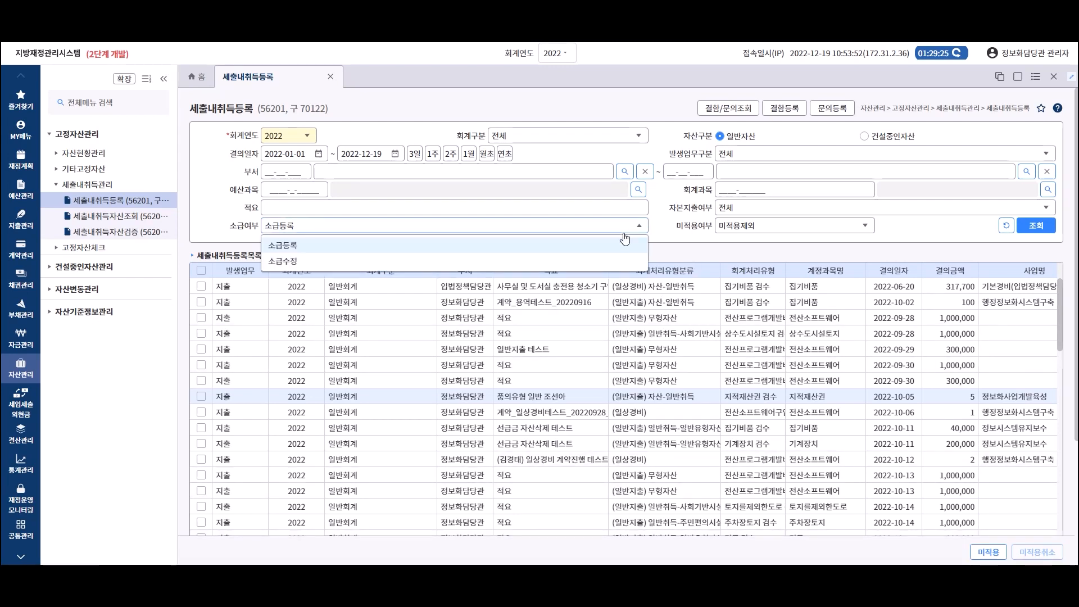
click(590, 260)
click(1028, 227)
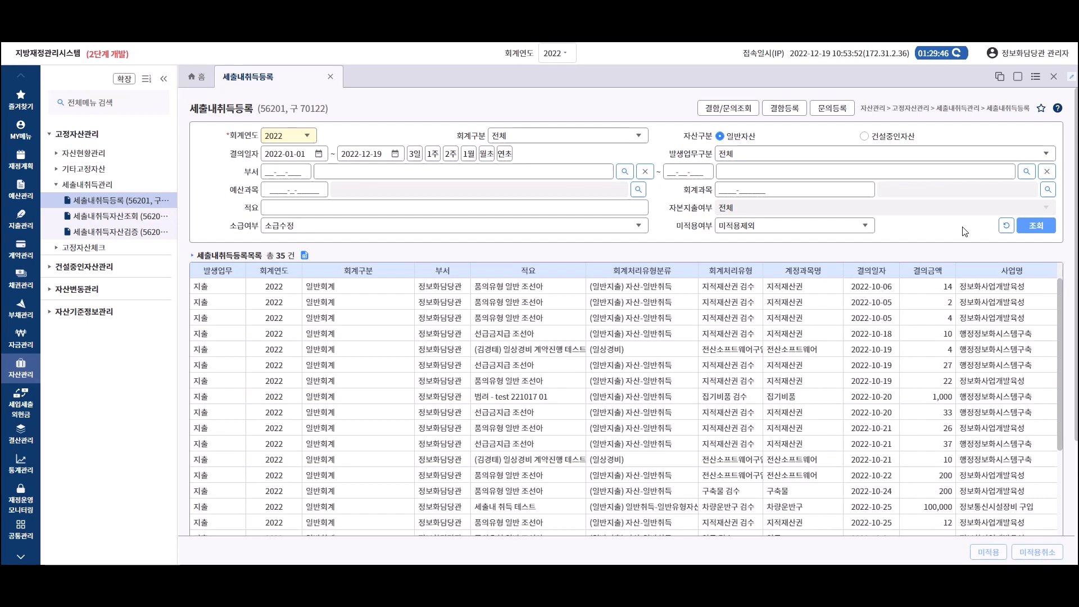
double_click(928, 289)
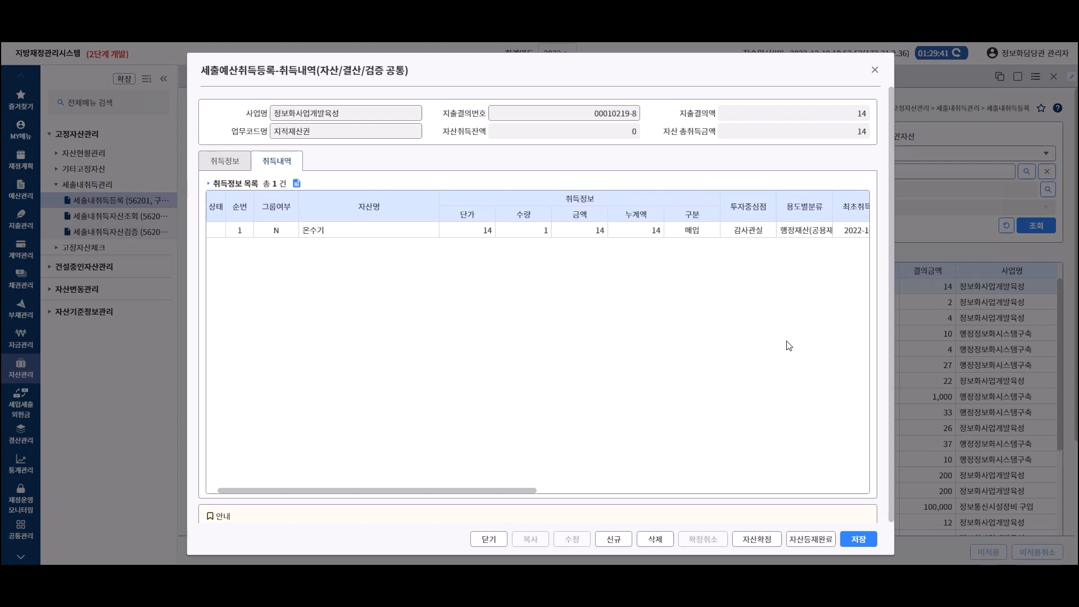
drag(535, 489, 874, 510)
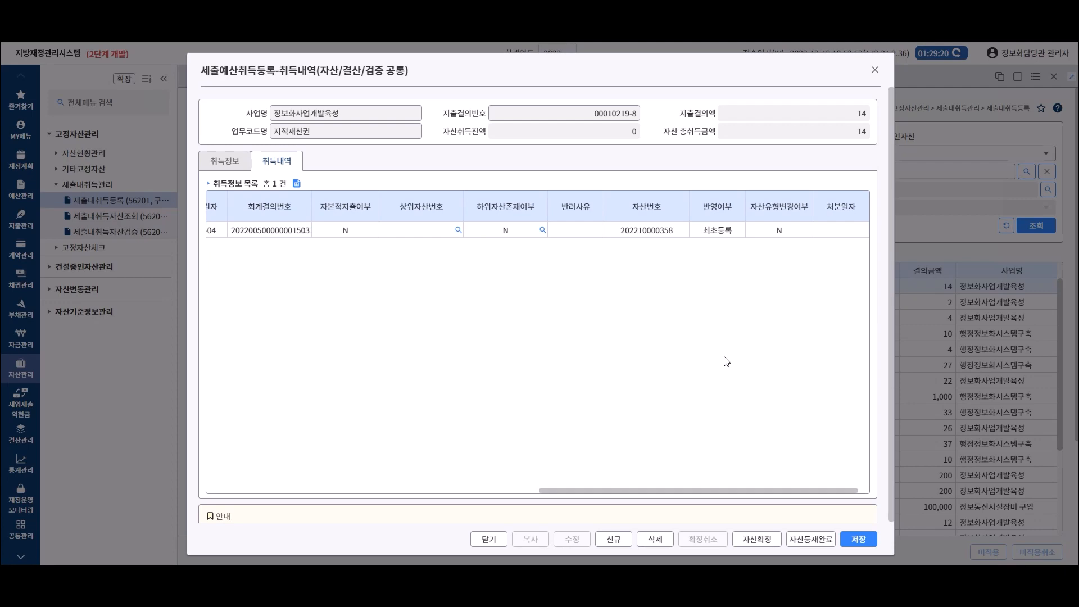
click(475, 545)
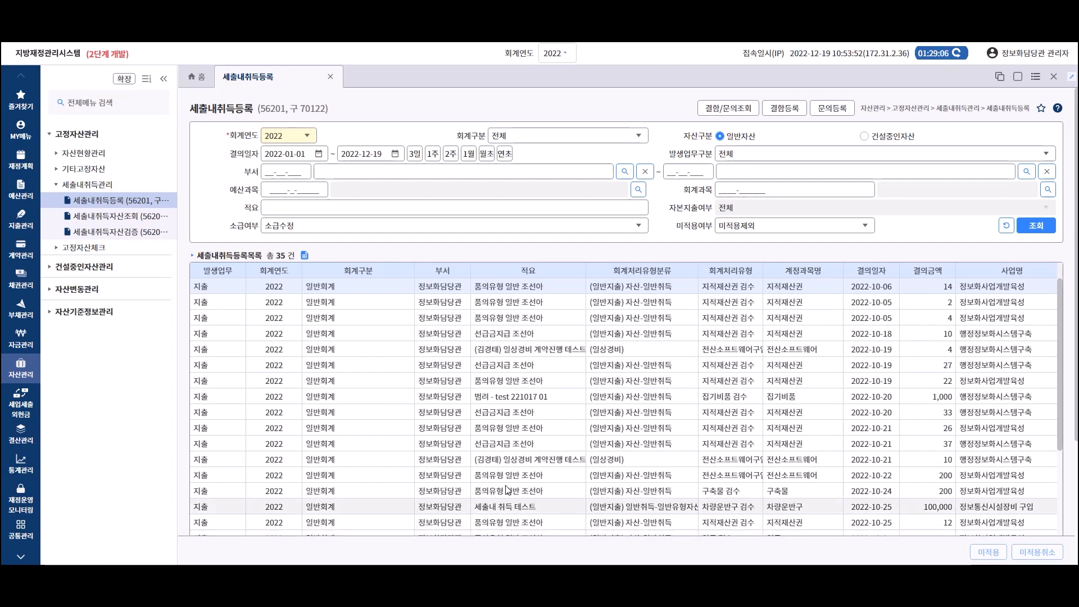
- Query 건설중인자산 records with 소급여부 set to 소급등록 and open the construction progress form of the 2022-10-19 record for 112
click(864, 138)
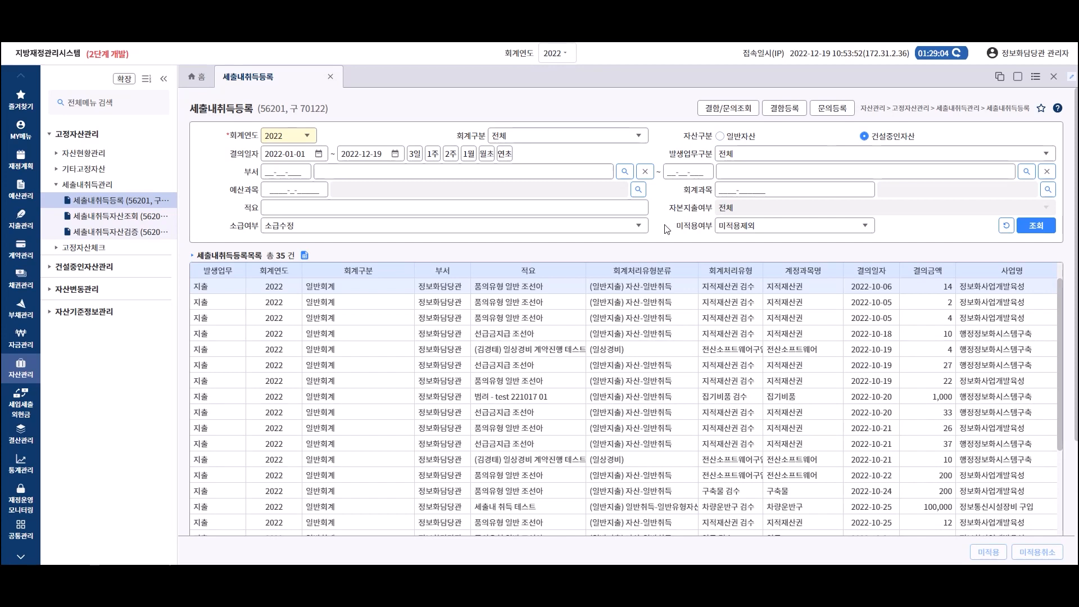
click(640, 227)
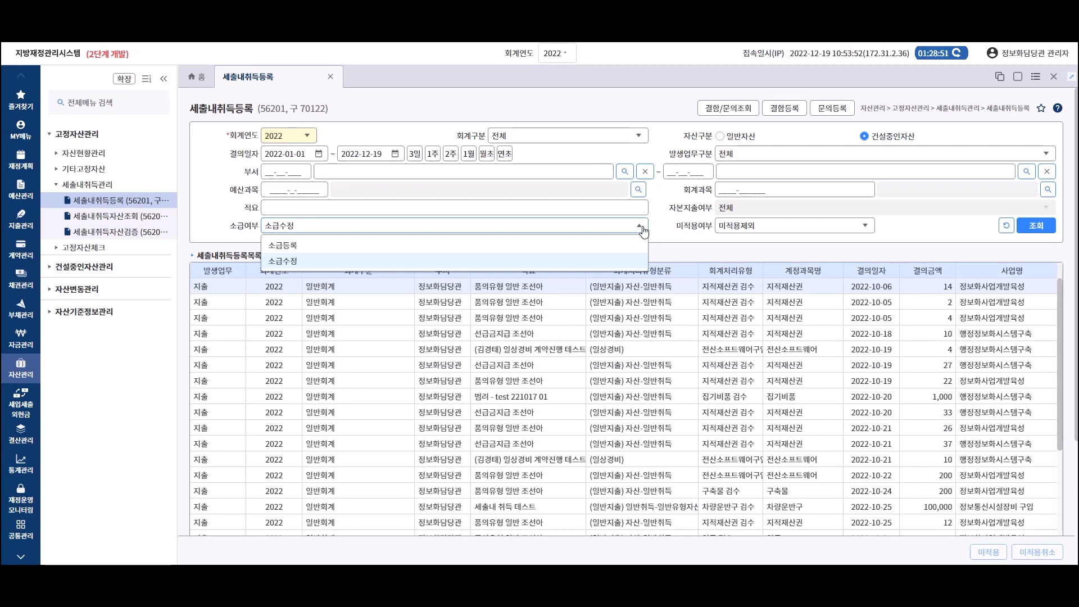
click(617, 244)
click(1029, 226)
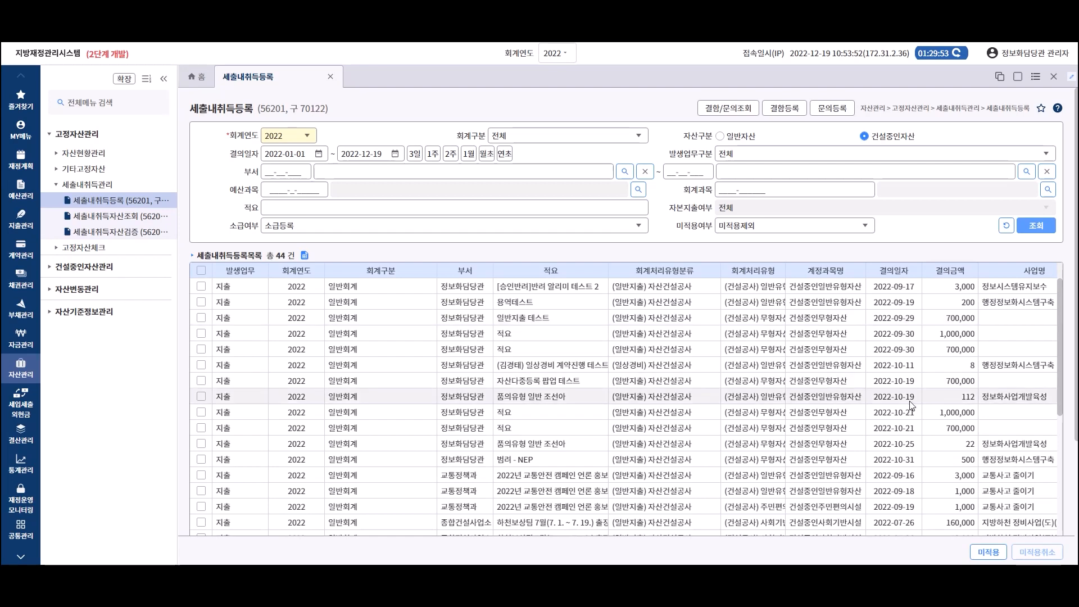
double_click(910, 400)
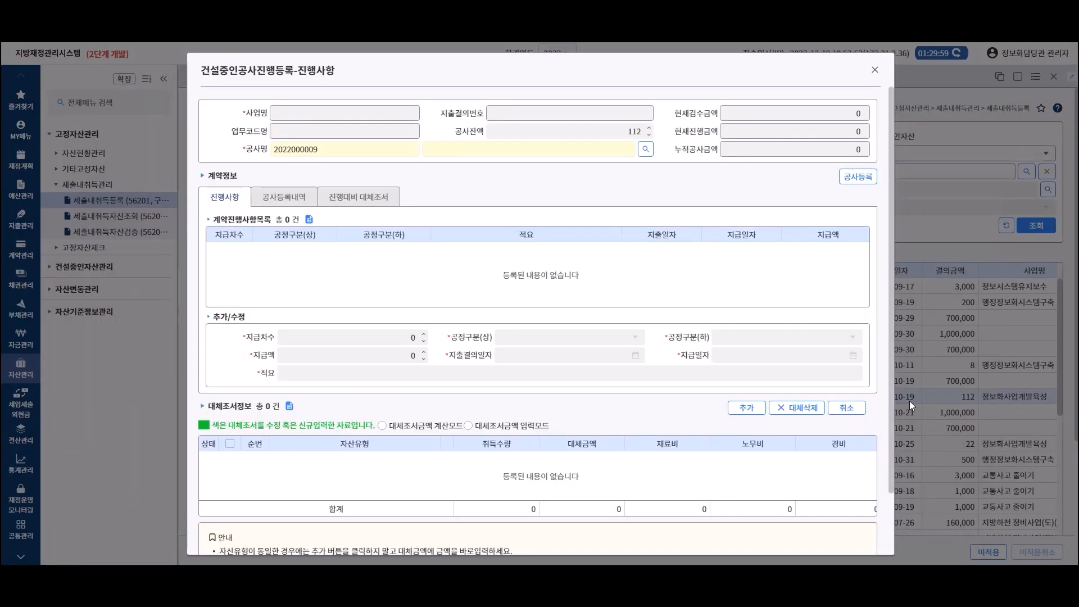
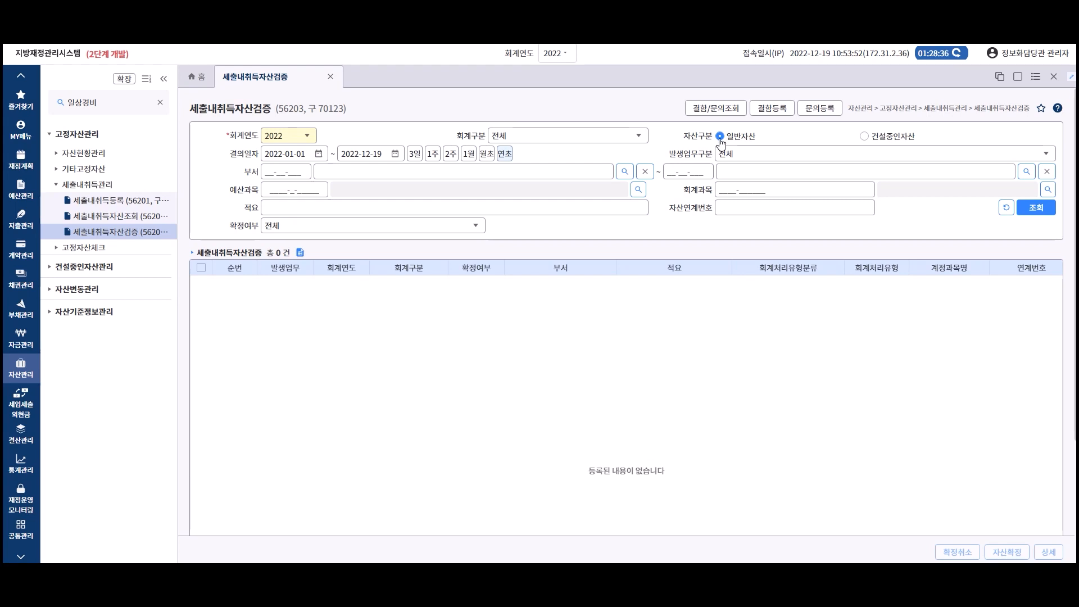
- In 세출내취득자산검증, query general assets with 확정여부 set to 최초등록
click(475, 230)
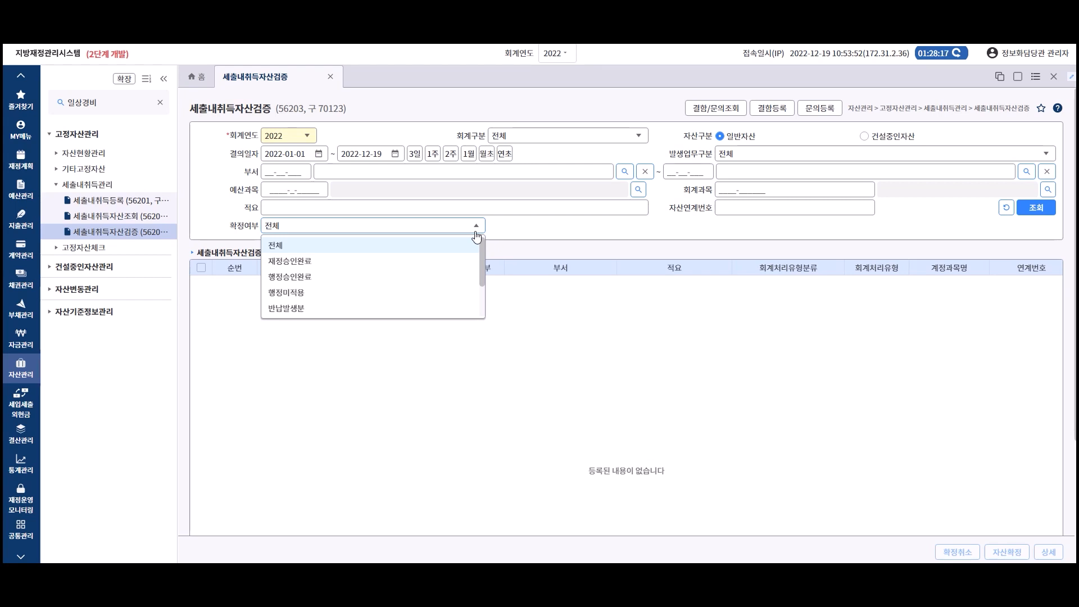
scroll(433, 272, down, 2)
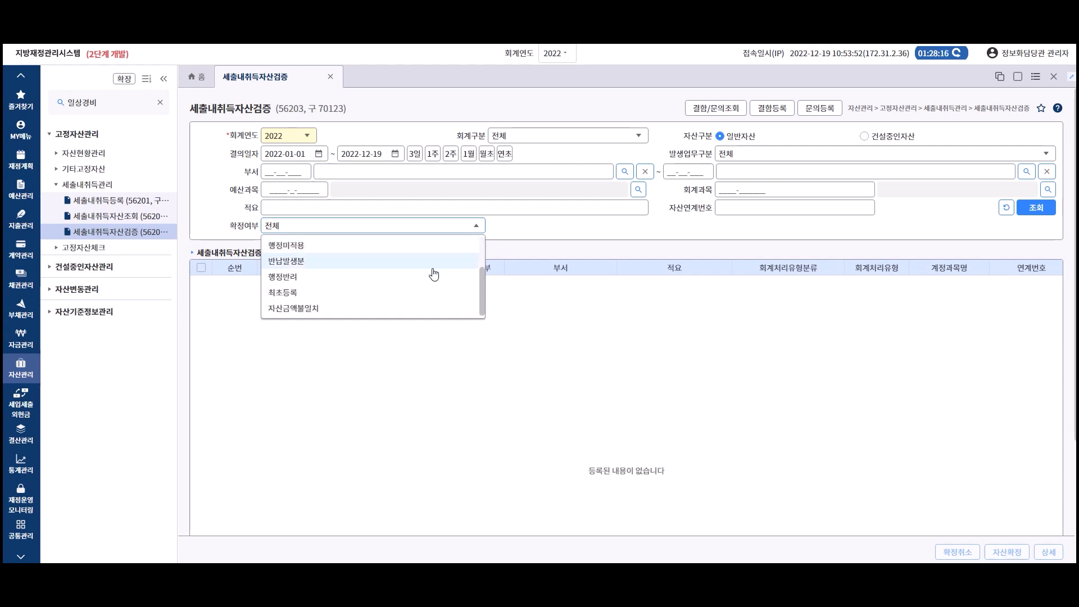
click(405, 294)
click(1035, 208)
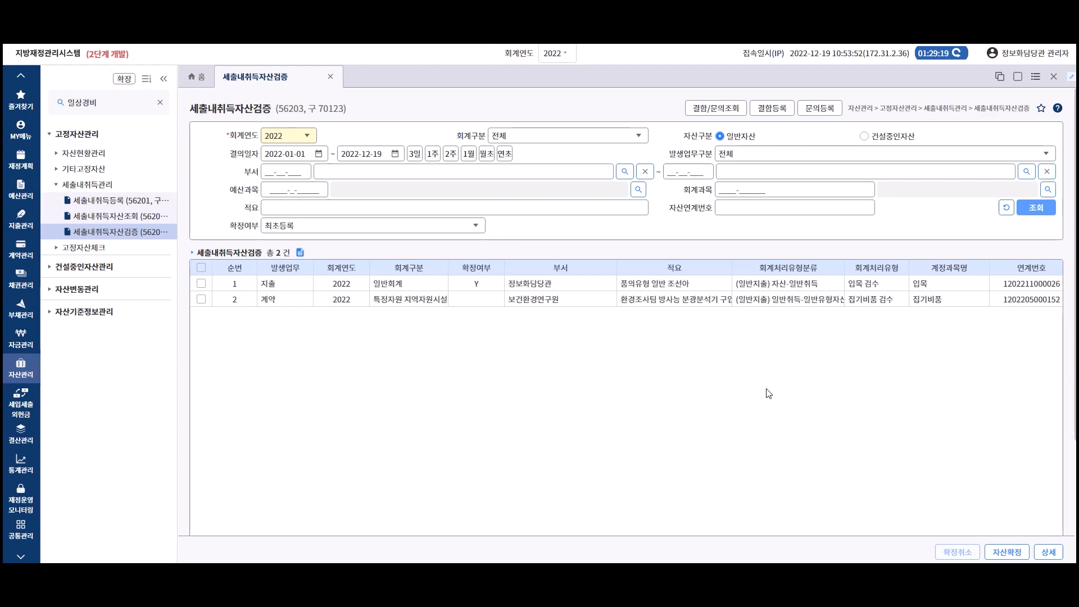
- Review the acquisition list of the 보건환경연구원 집기비품 record and its first entry's acquisition details, then close the form
double_click(662, 300)
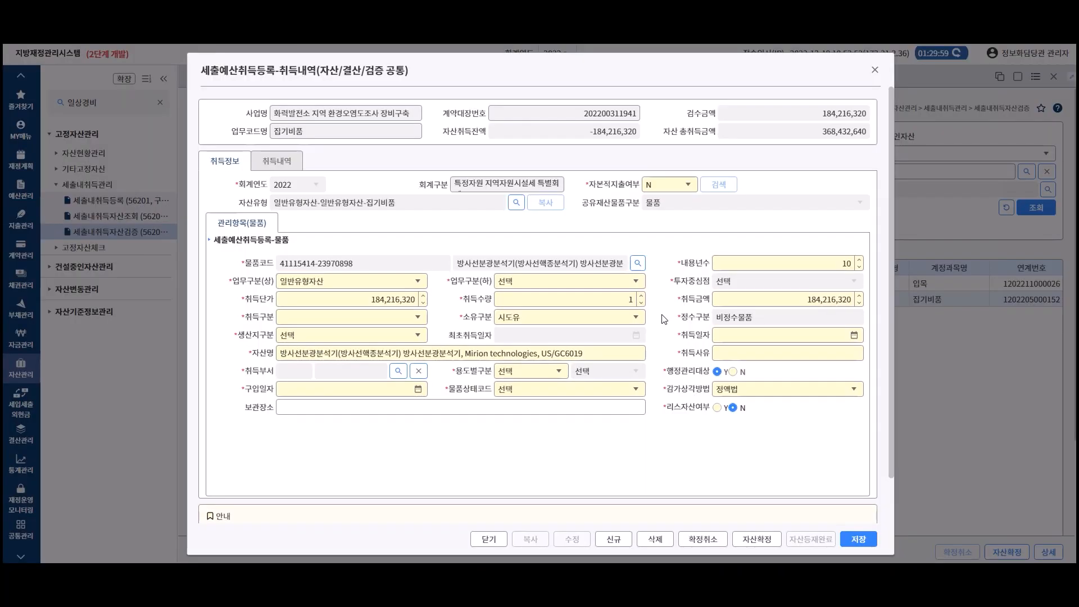
click(287, 165)
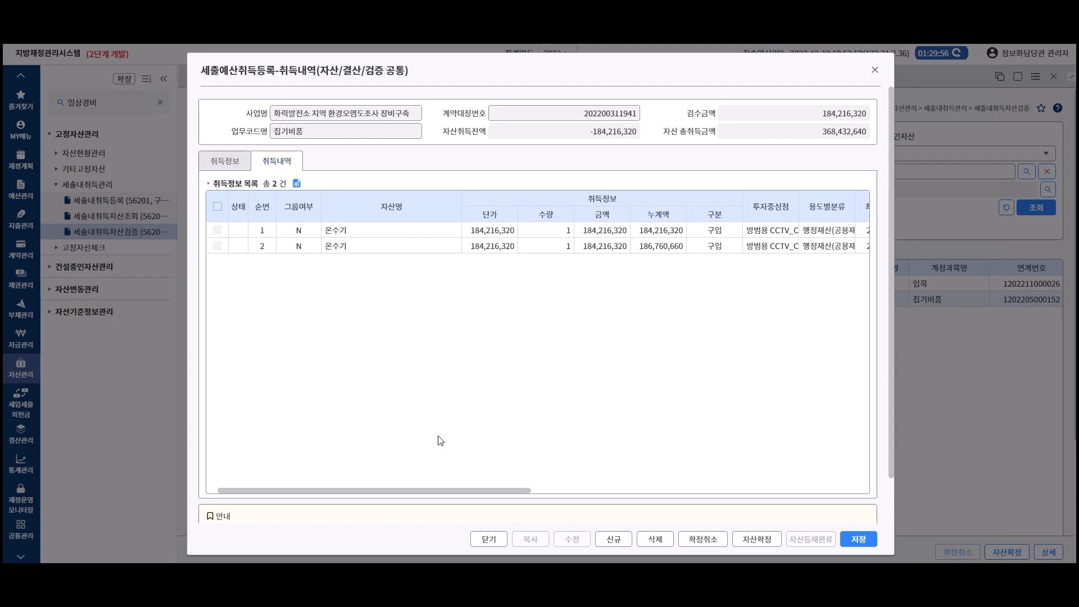
drag(459, 490, 834, 494)
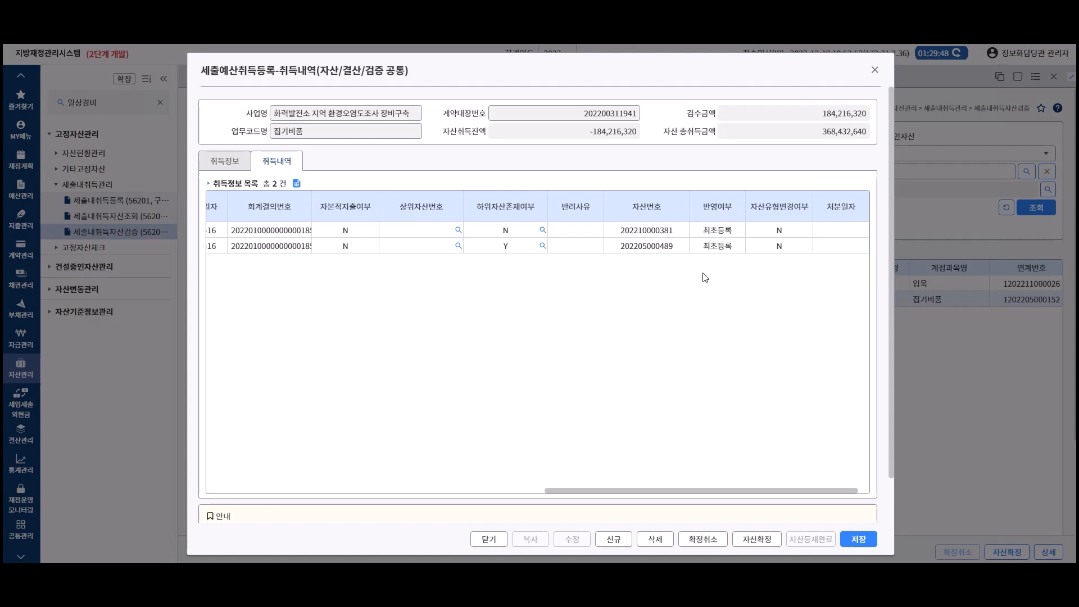
double_click(641, 233)
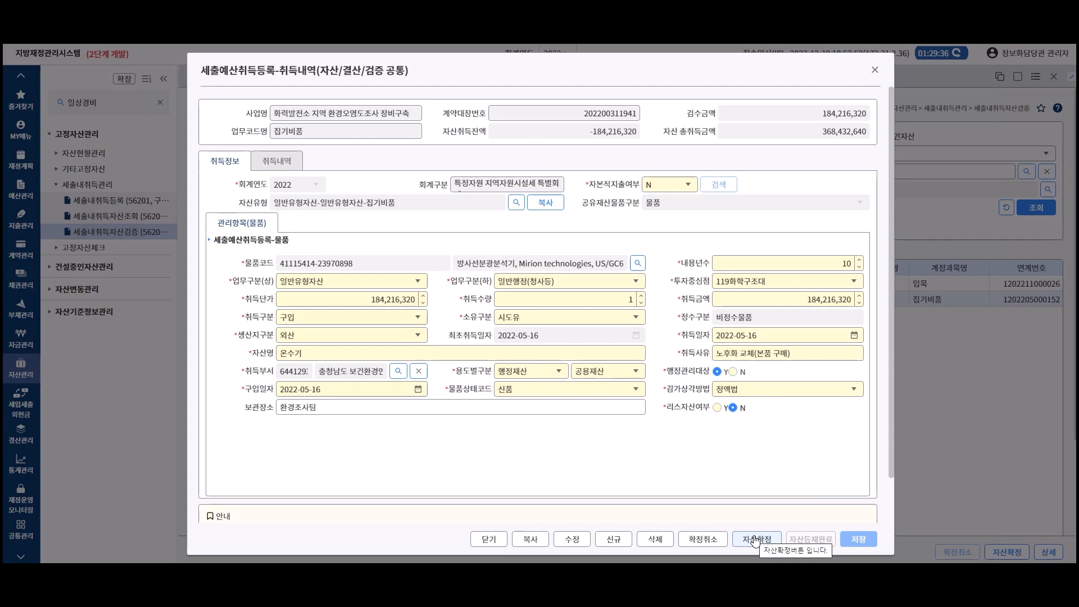
click(484, 539)
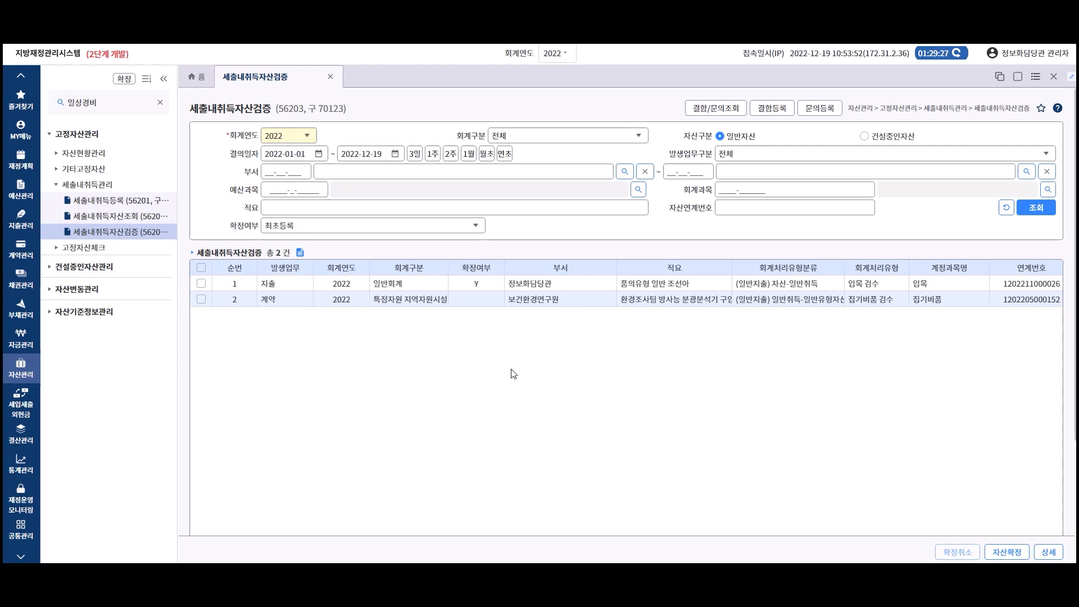
- Query the verification list again with 확정여부 set to 재정승인완료
click(475, 226)
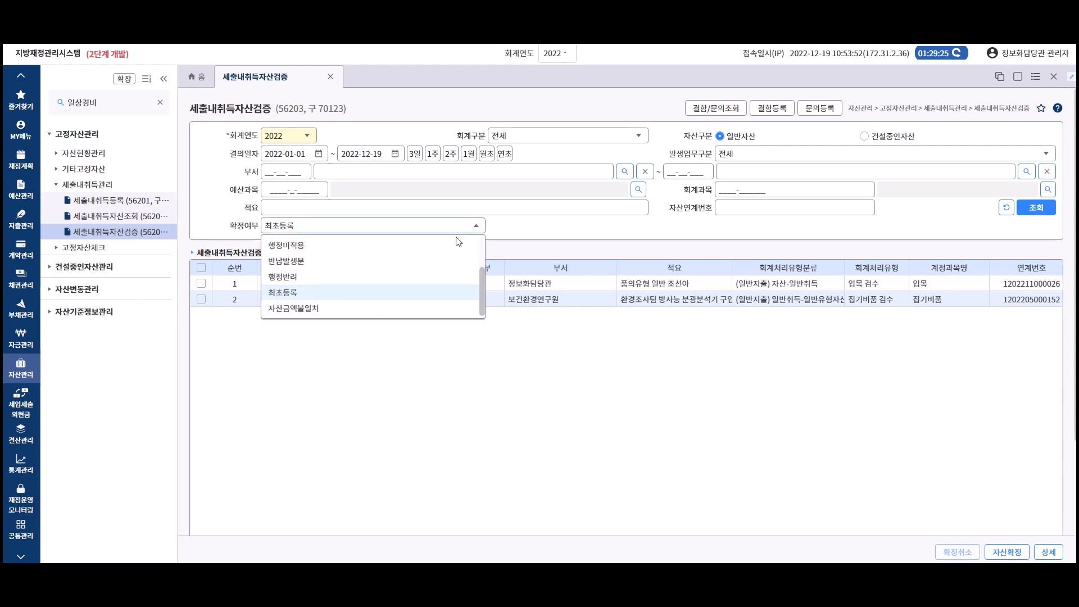
click(424, 262)
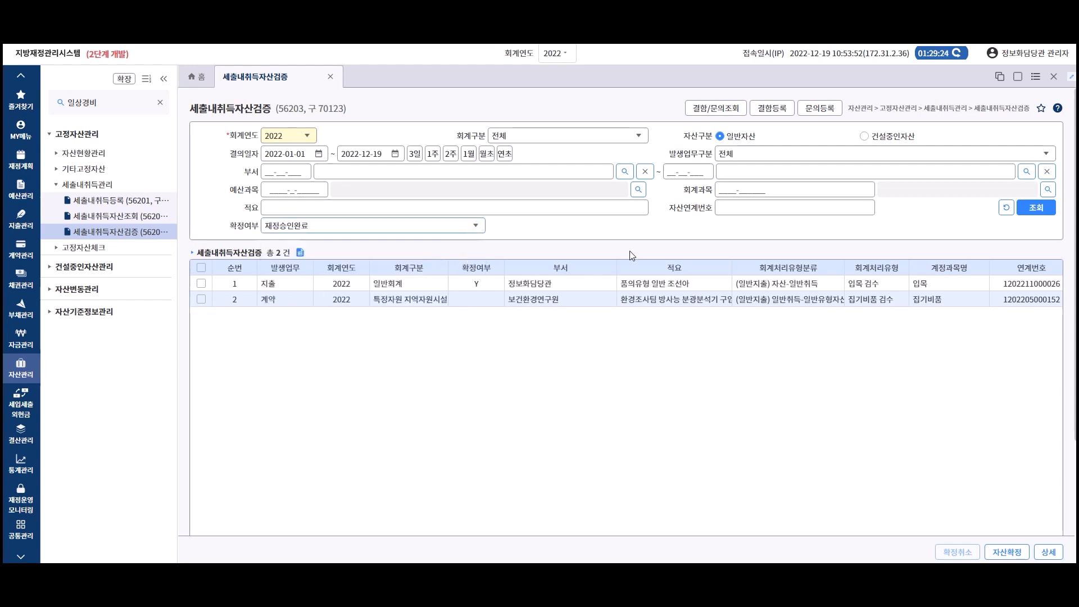
click(1033, 212)
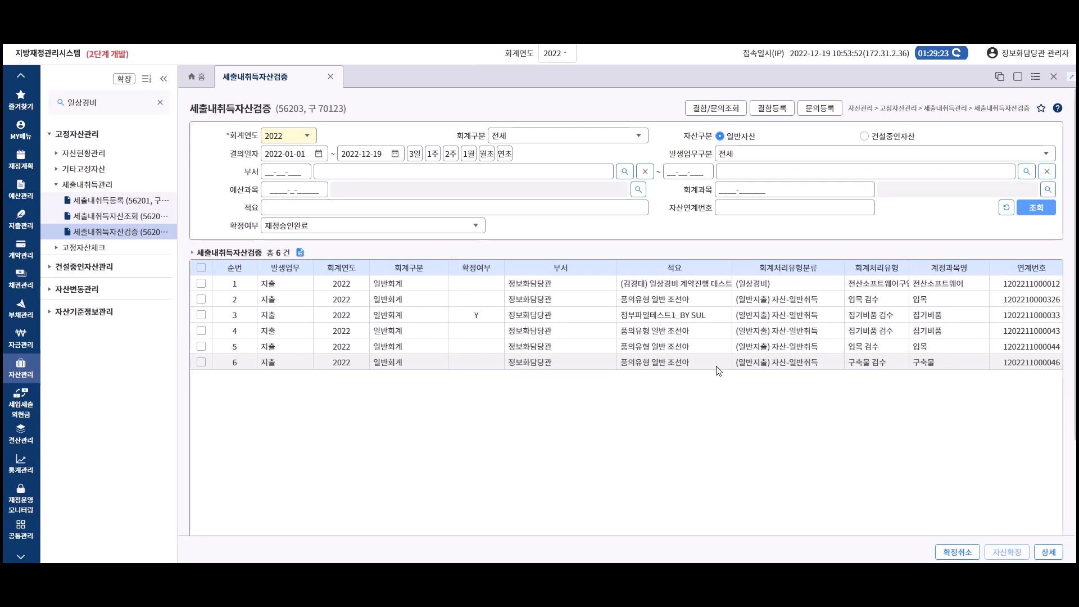
- Set the 확정여부 filter of the general-asset verification list to 행정승인완료
click(473, 226)
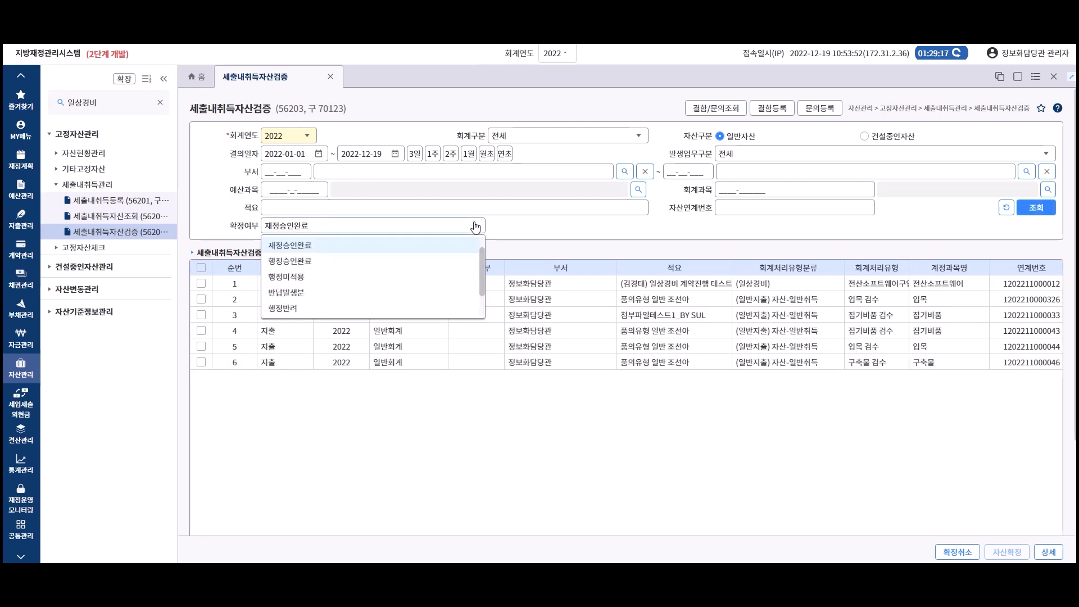
click(448, 261)
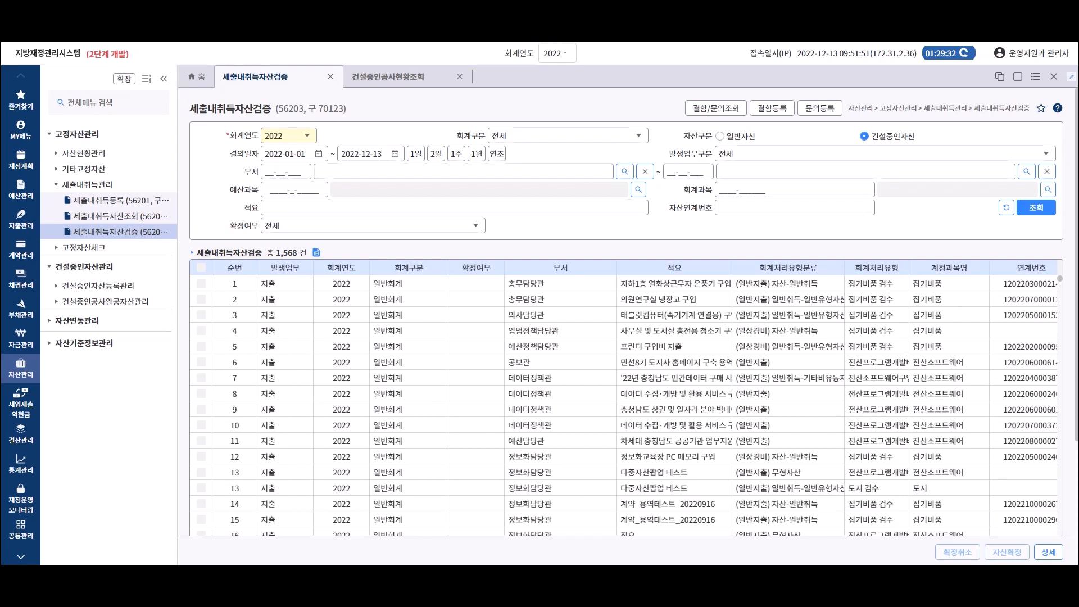
- Query the 건설중인자산 verification list with 확정여부 set to N
click(476, 226)
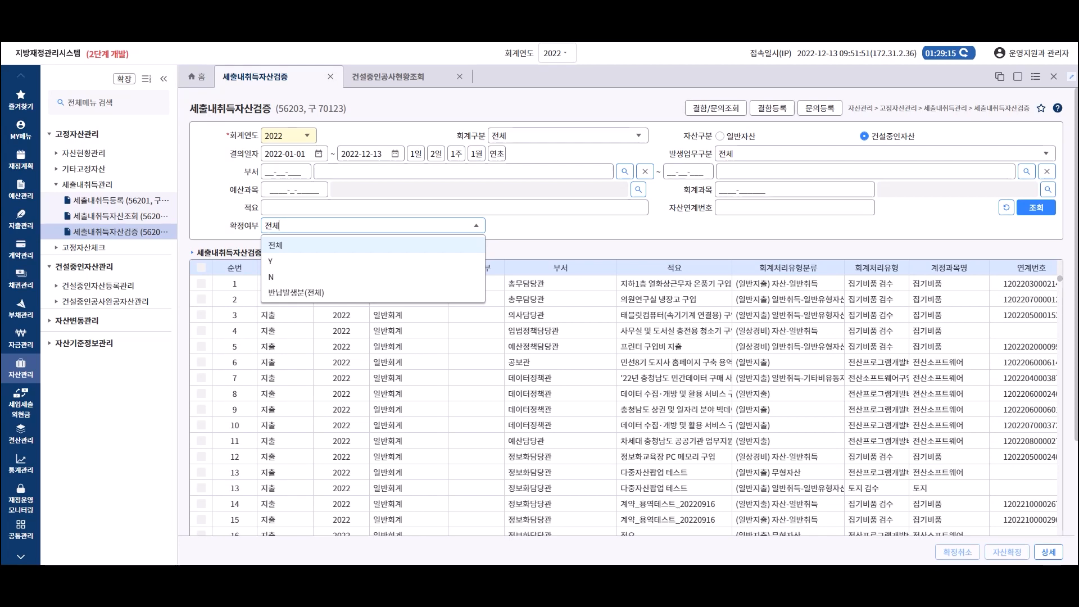
click(272, 277)
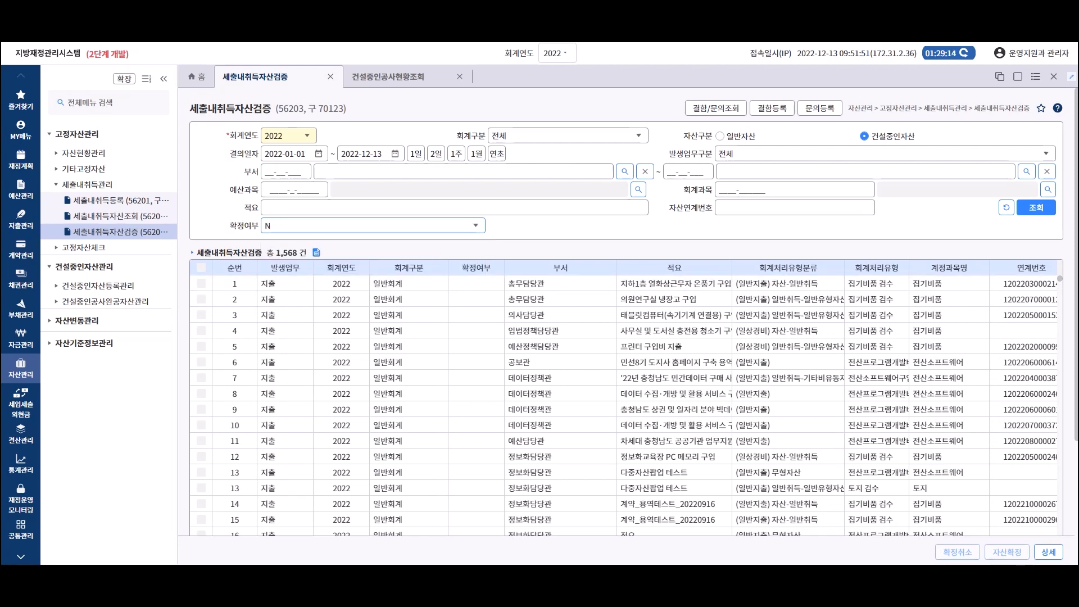
click(1036, 207)
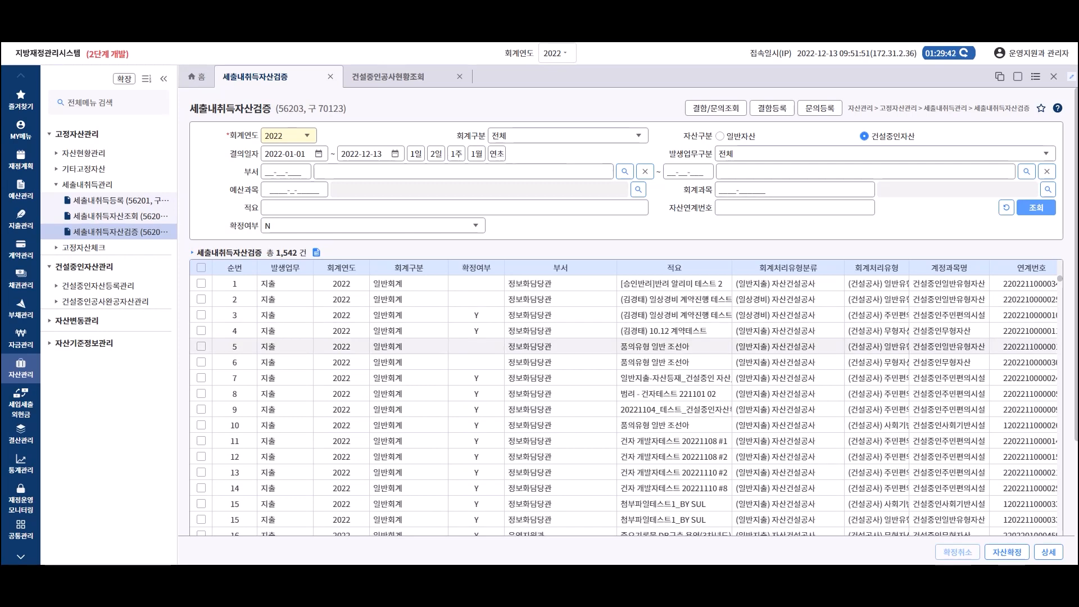
- Open the construction progress form of the fifth listed record and examine its 지급차수 6 entry in the contract progress list
double_click(562, 346)
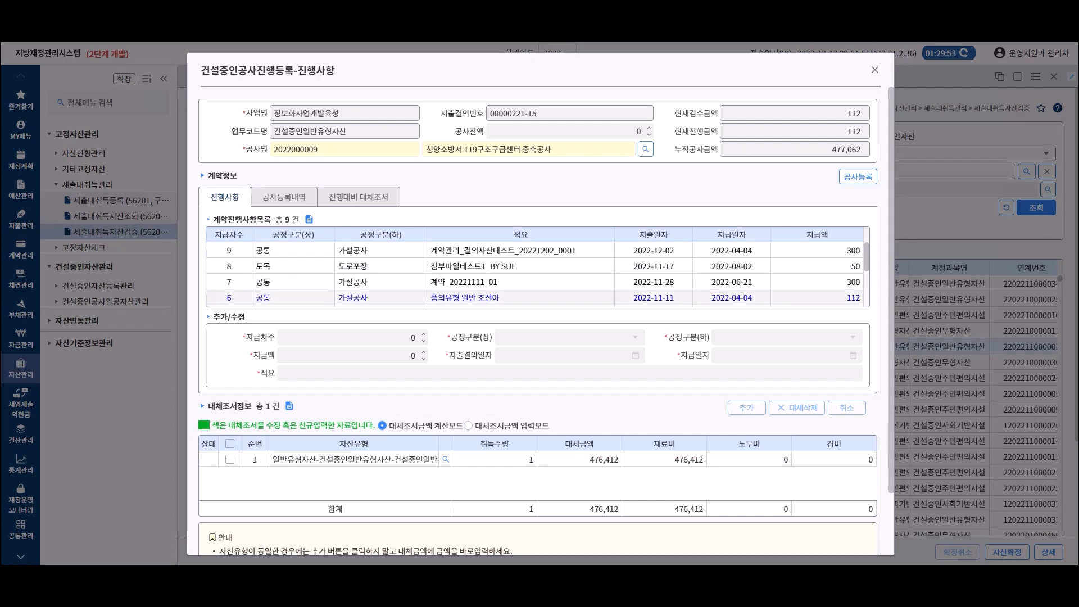
click(521, 297)
scroll(520, 297, down, 1)
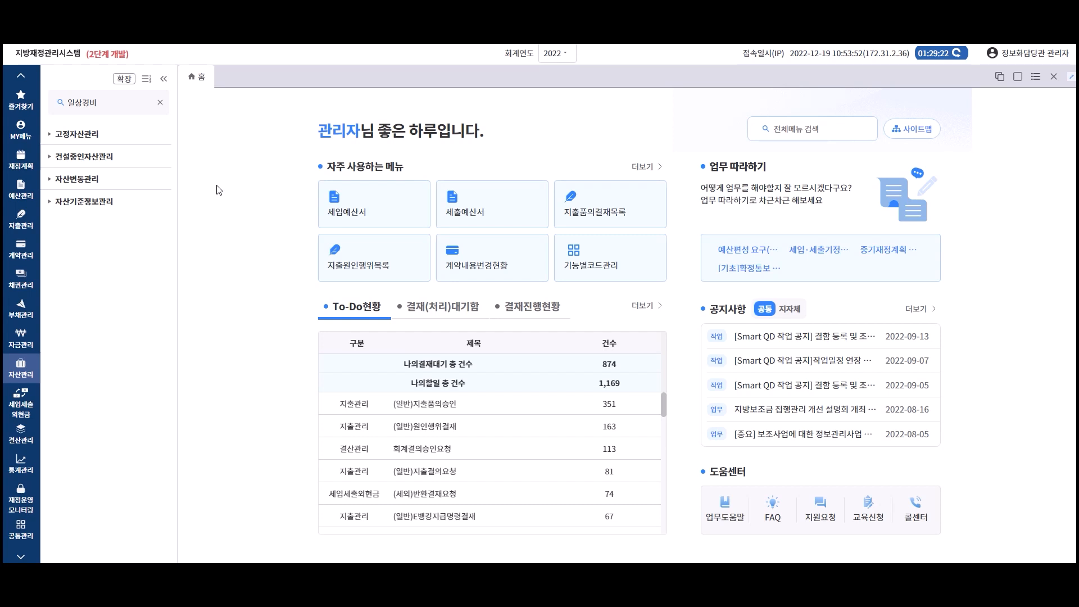
- Open 건설중인공사현황조회 under 건설중인자산등록관리 and query the 2022 projects in its 건설중인공사일반사항등록 form
click(90, 159)
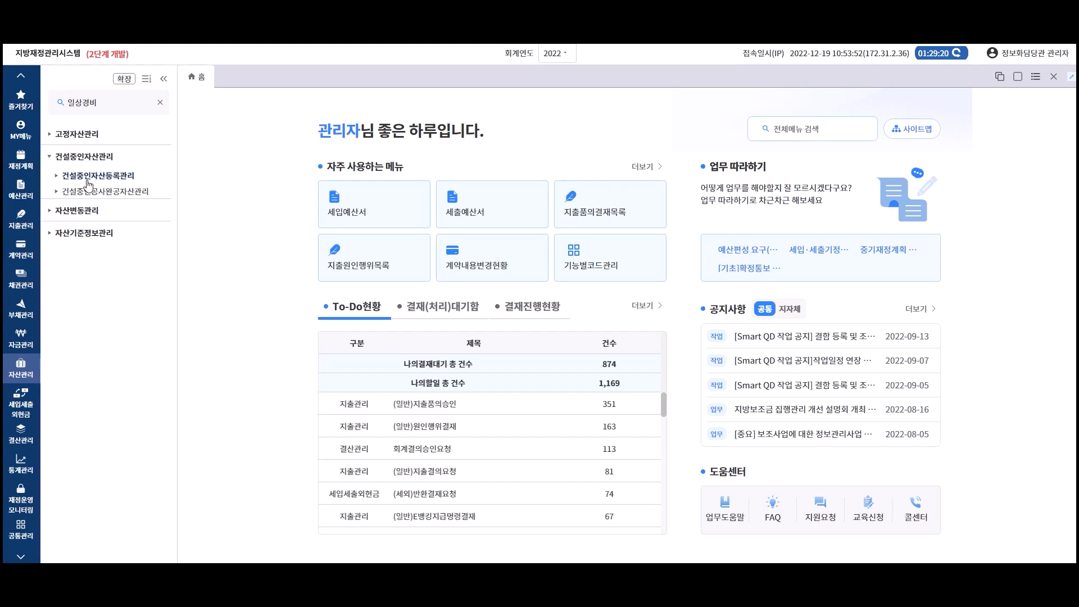
click(88, 178)
click(88, 191)
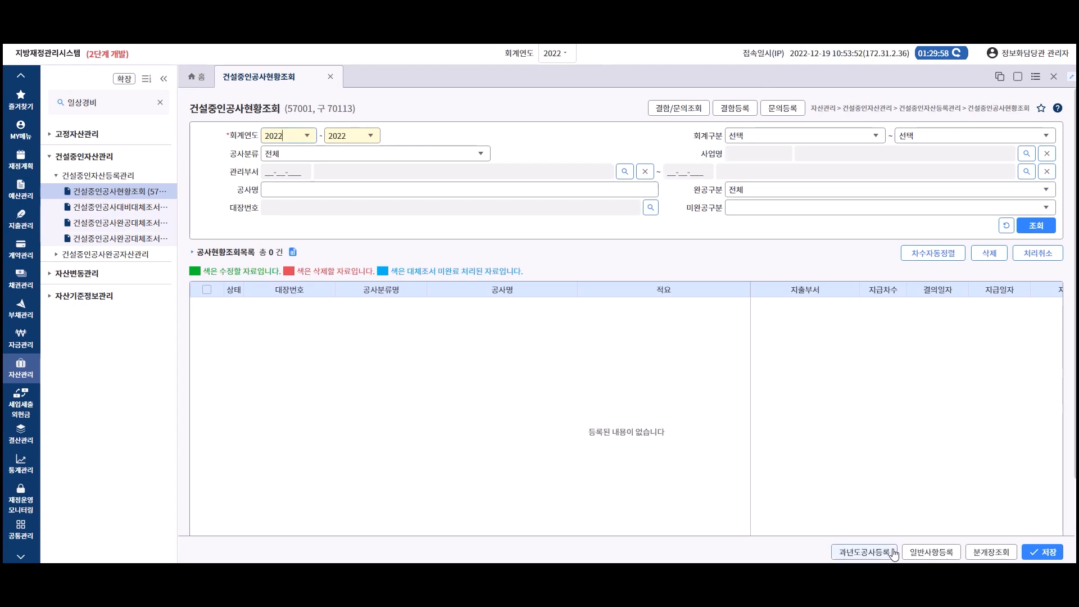
click(904, 551)
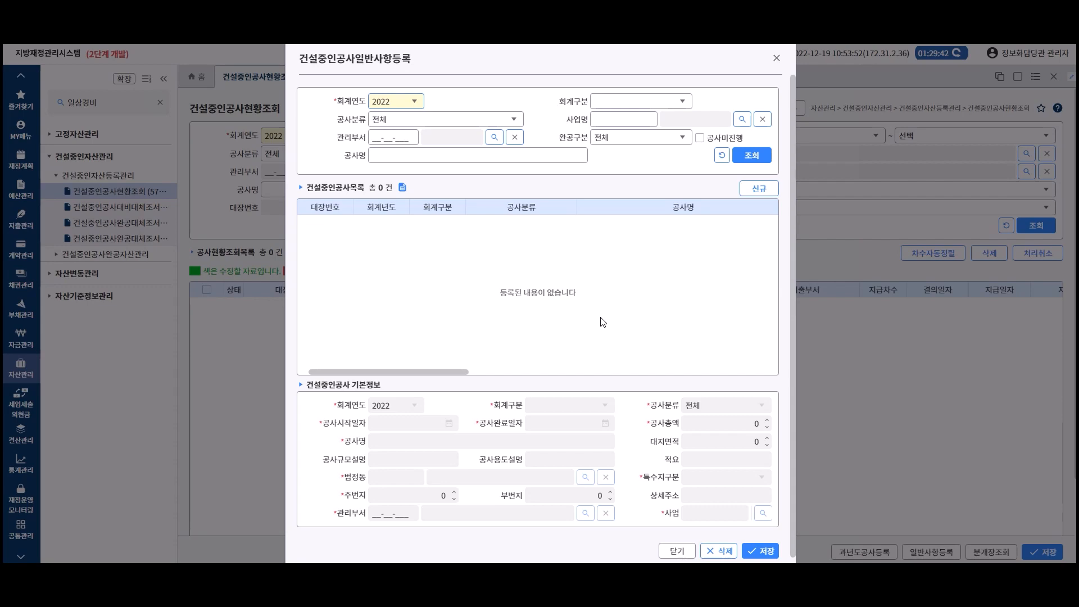
click(747, 160)
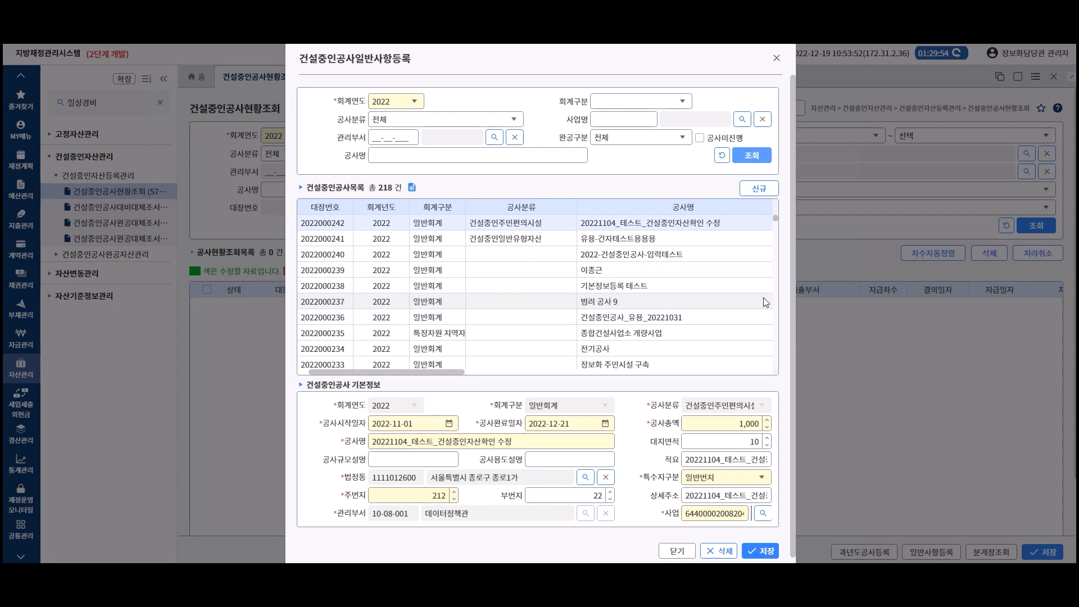
- Append 수제 to the 공사명 of the 유용-건자테스트용용용 project and save the record
click(709, 241)
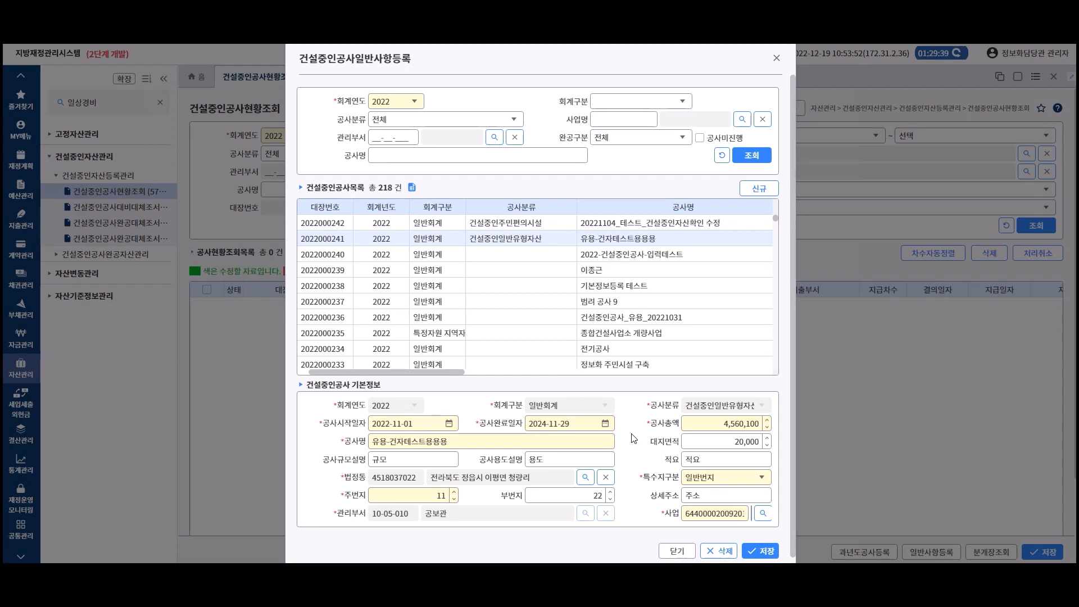
click(573, 444)
text(수제)
click(757, 547)
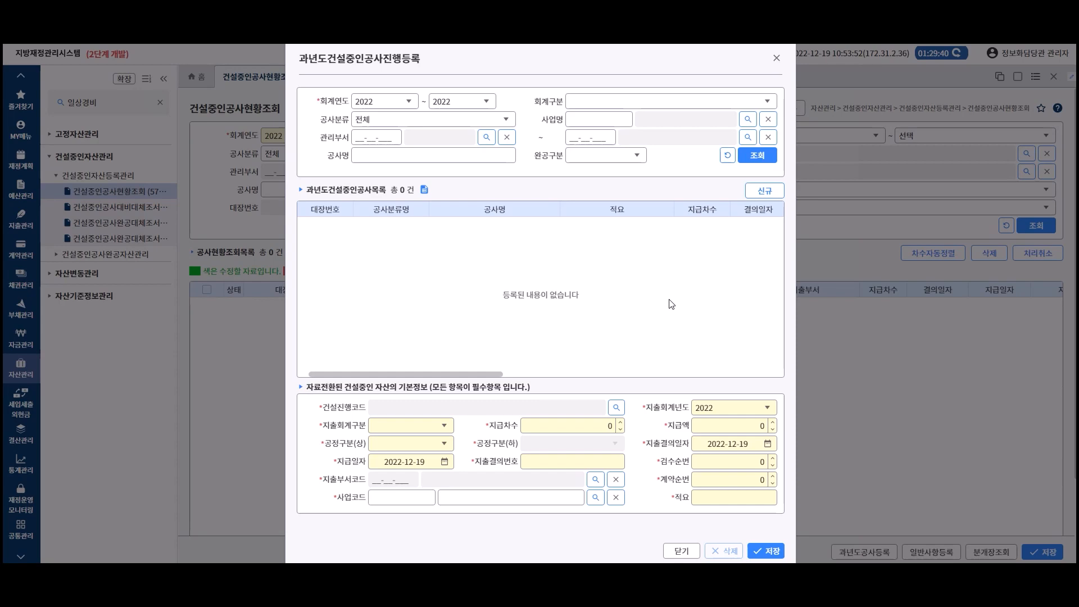
- Query the 2022 list in 과년도건설중인공사진행등록 and start a new record for the project 보령소방서 오천119안전센터 이전신축 공사
click(756, 156)
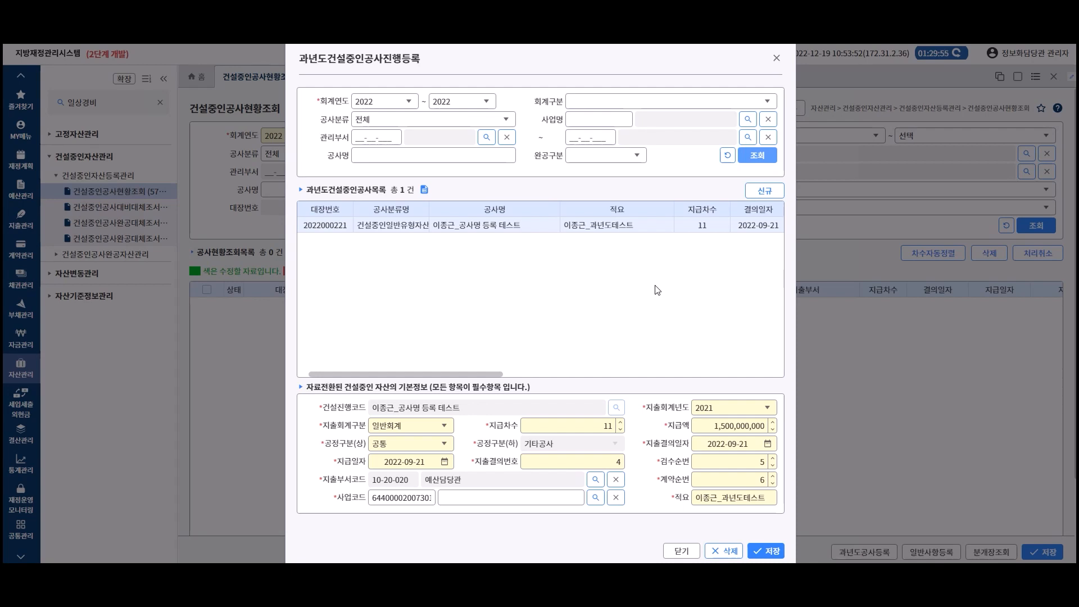
click(757, 192)
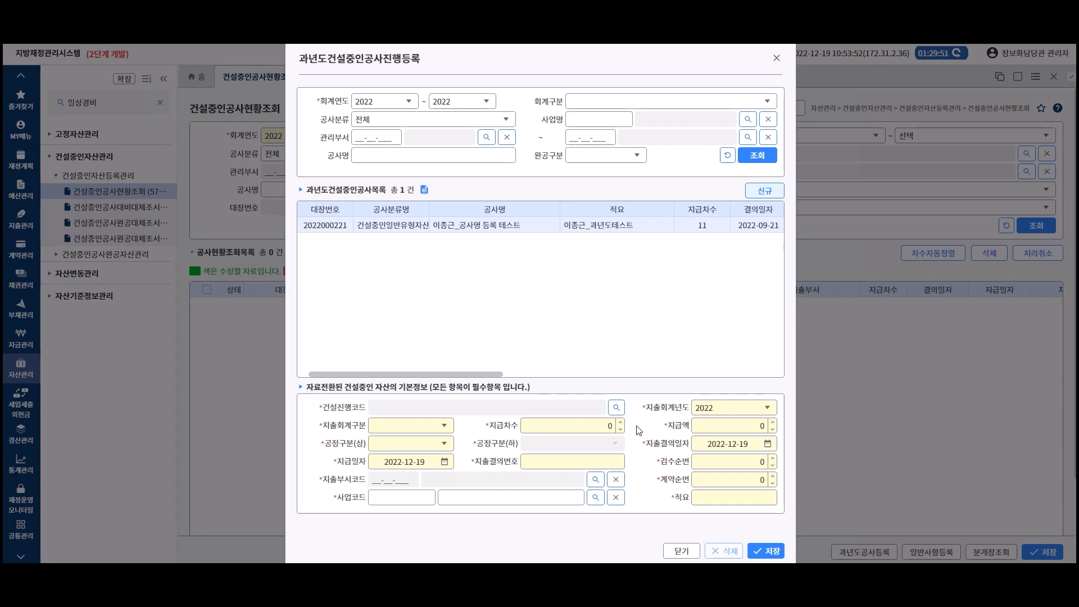
click(617, 407)
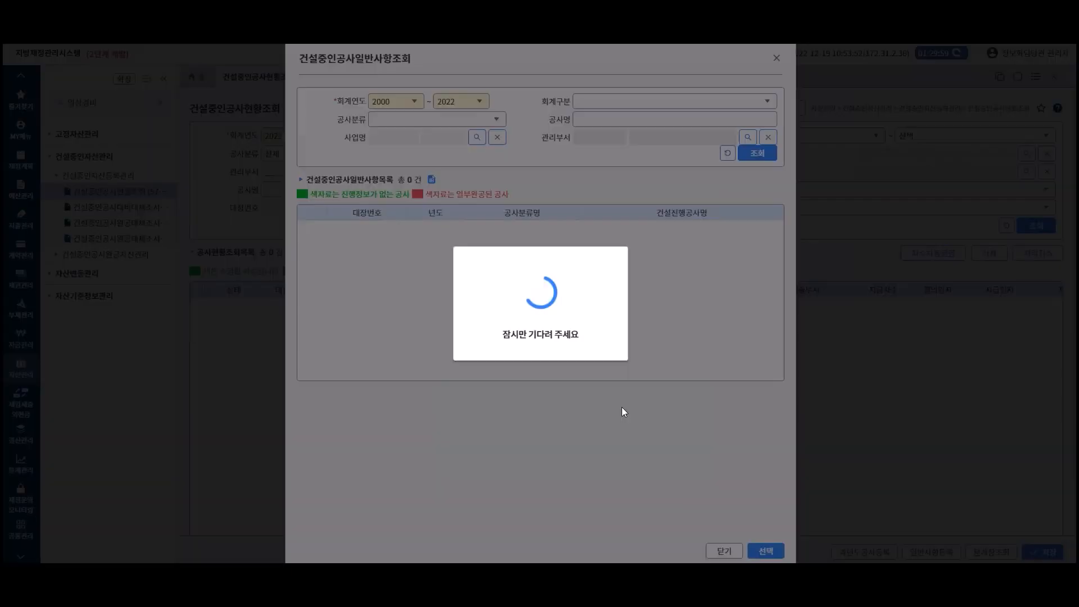
click(312, 323)
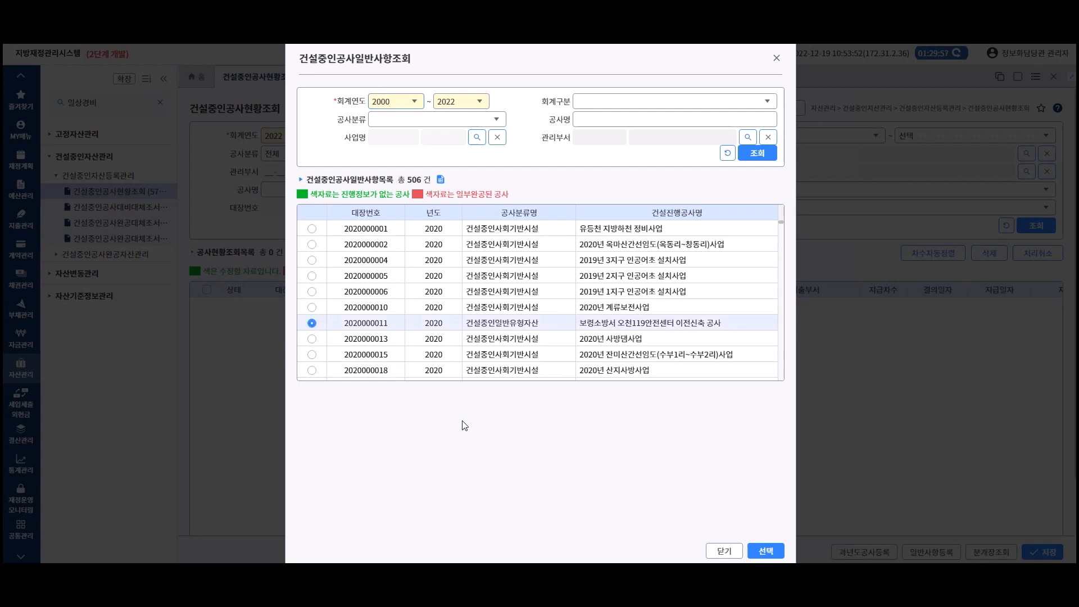
click(765, 551)
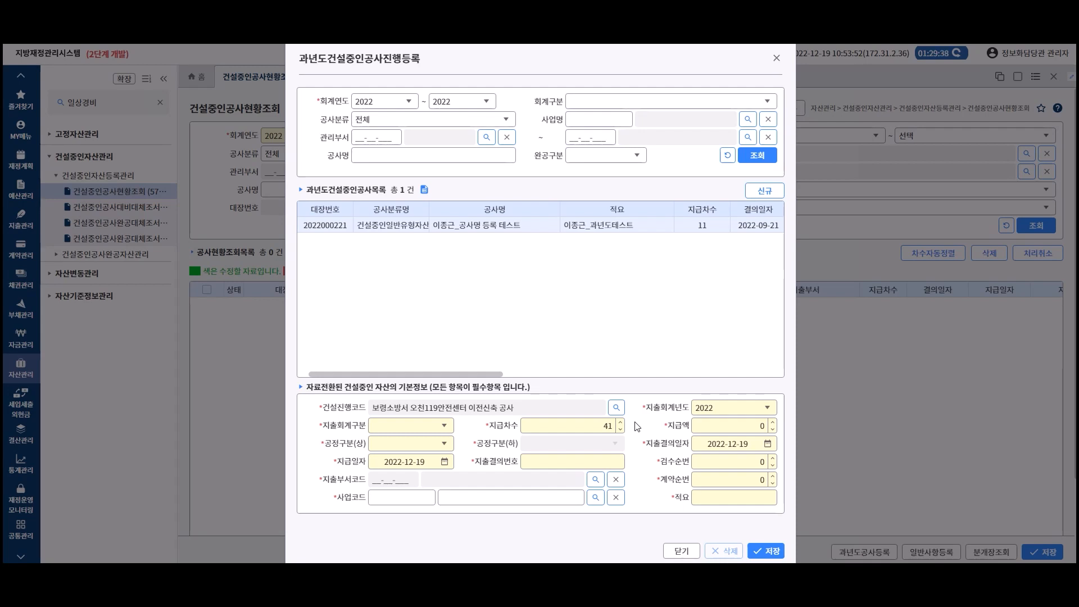
- Set the new record's 지출회계년도 to 2022, 지출회계구분 to the 도청소재도시건설 account and 지급액 to 10
click(766, 410)
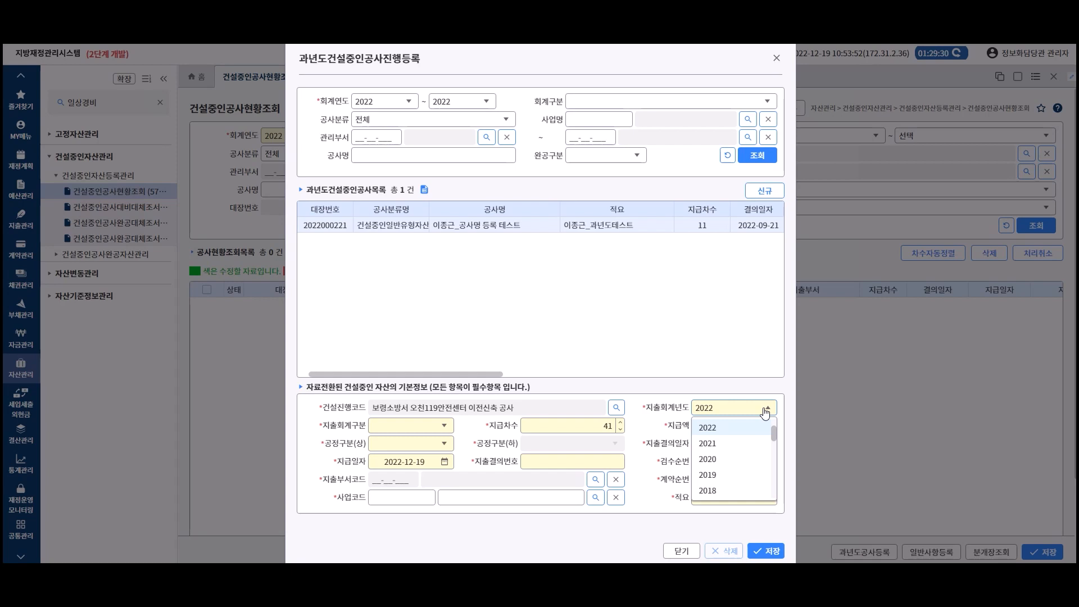
click(754, 430)
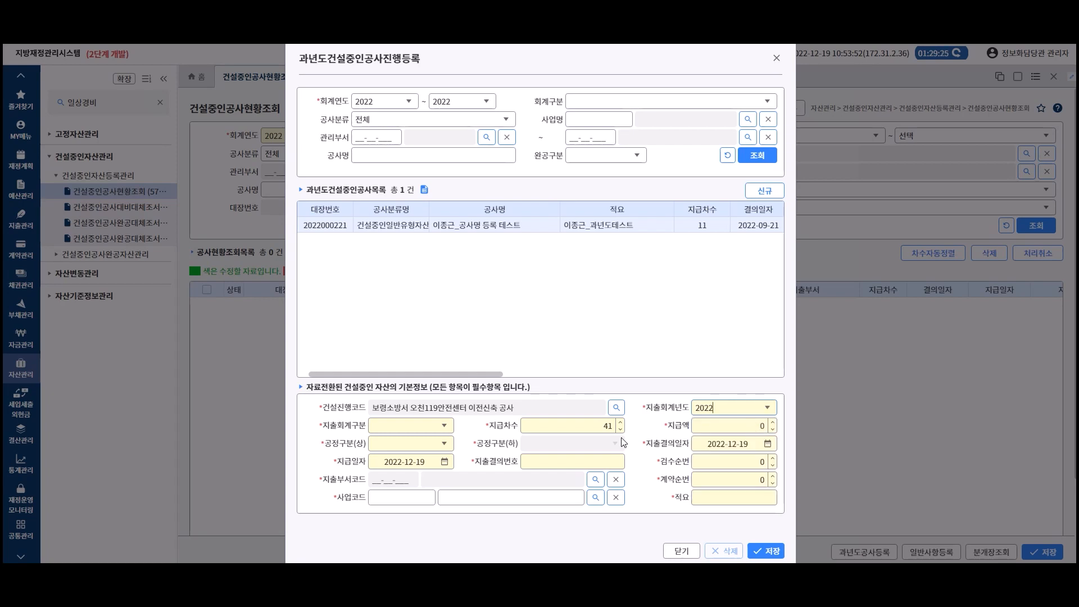
click(445, 432)
click(446, 463)
click(733, 426)
text(10)
- Set 공정구분(상) to 공통 and 공정구분(하) to 운반공사, with both 지출결의번호 and 검수순번 set to 10
click(444, 444)
click(429, 470)
click(542, 445)
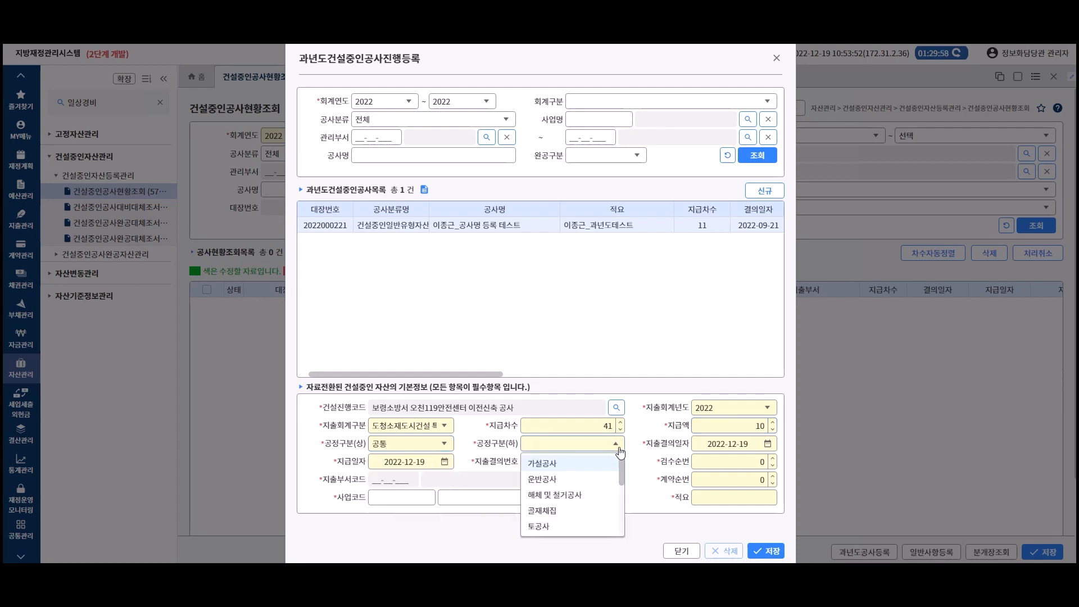
click(595, 481)
click(614, 463)
text(10)
click(741, 461)
text(10)
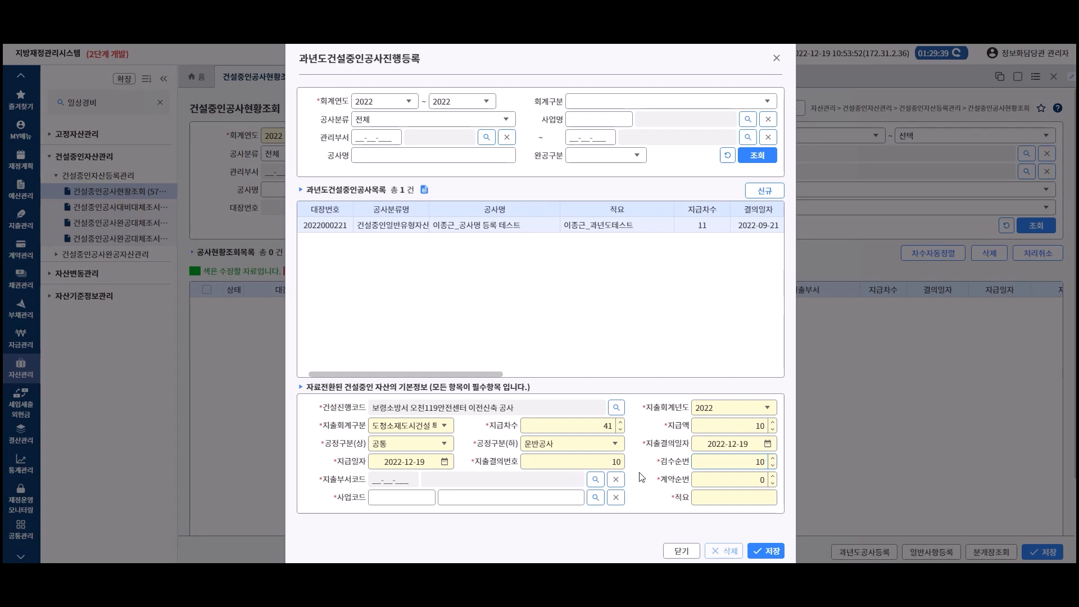
- Look up 정책기획관 as the record's 지출부서코드 and set 계약순번 to 10
click(595, 479)
click(762, 213)
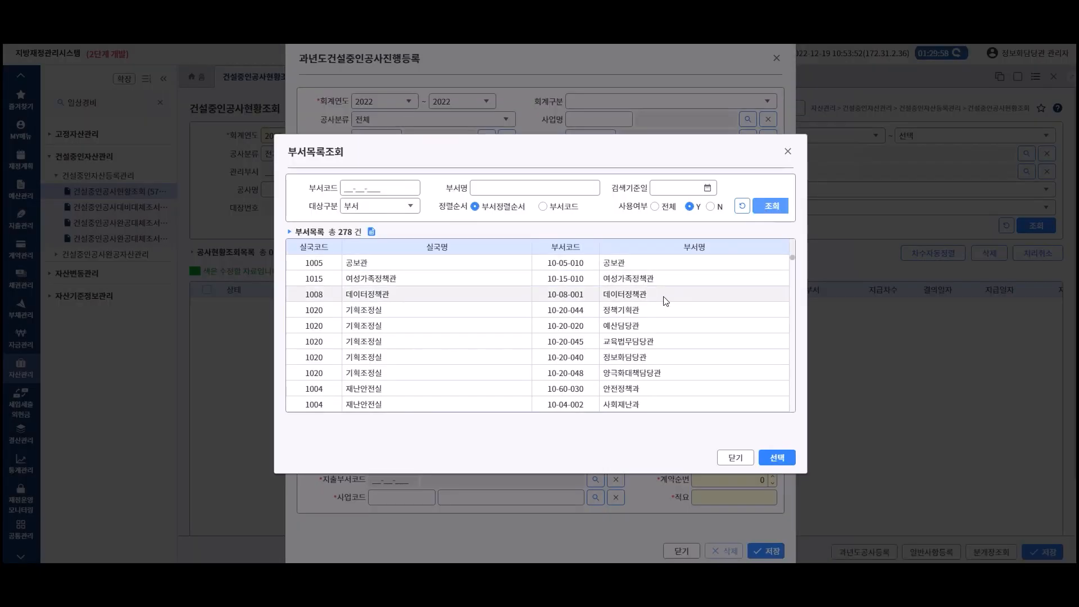
click(657, 309)
click(779, 456)
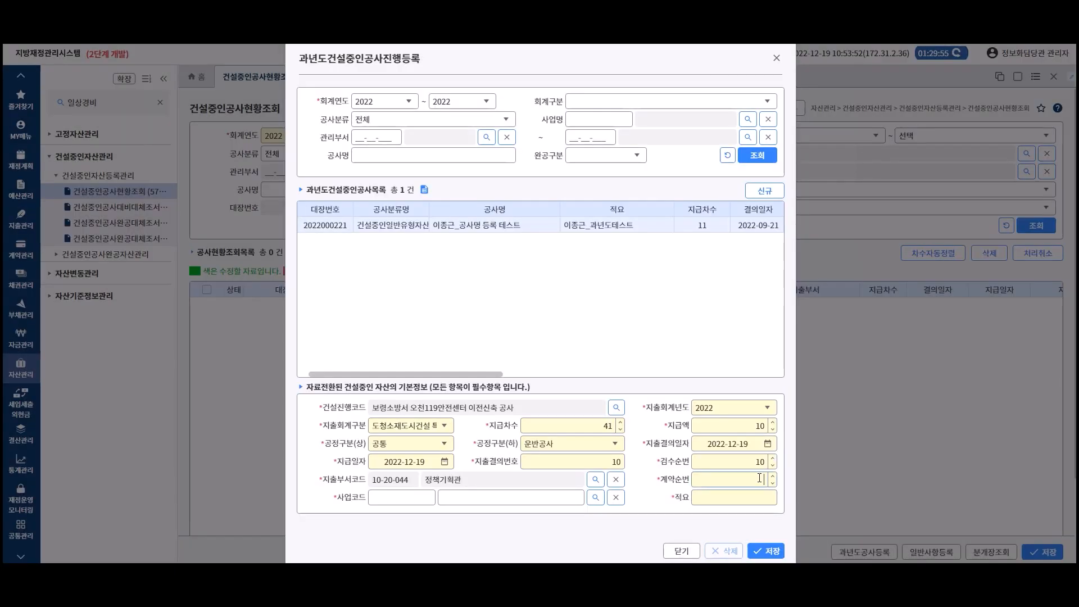
- Look up the 정보화사업개발육성 project for 사업코드 and enter 테스트 as the 적요
click(594, 496)
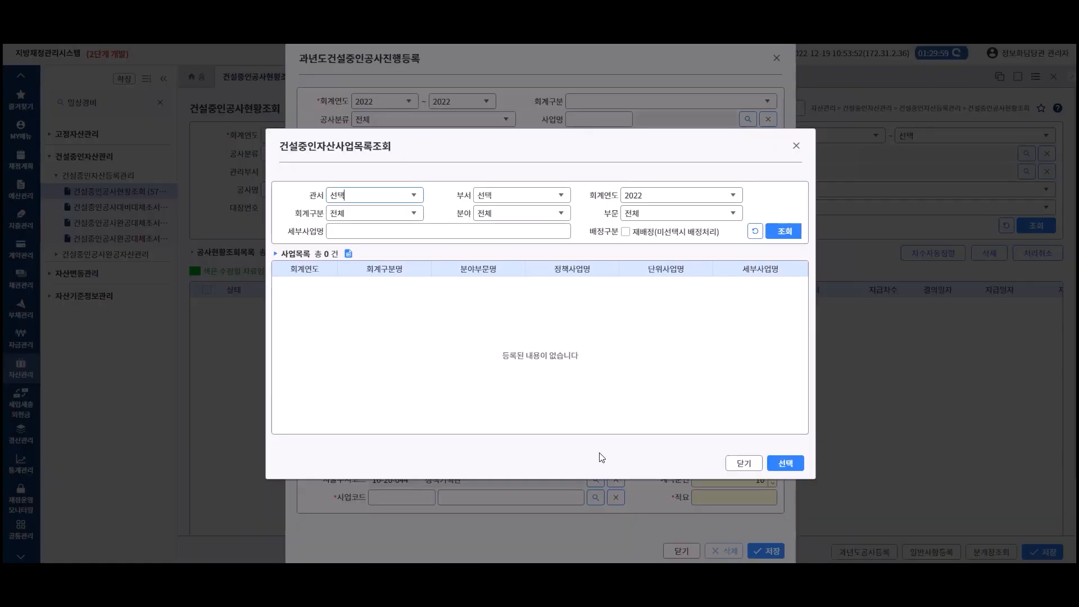
click(795, 236)
click(753, 316)
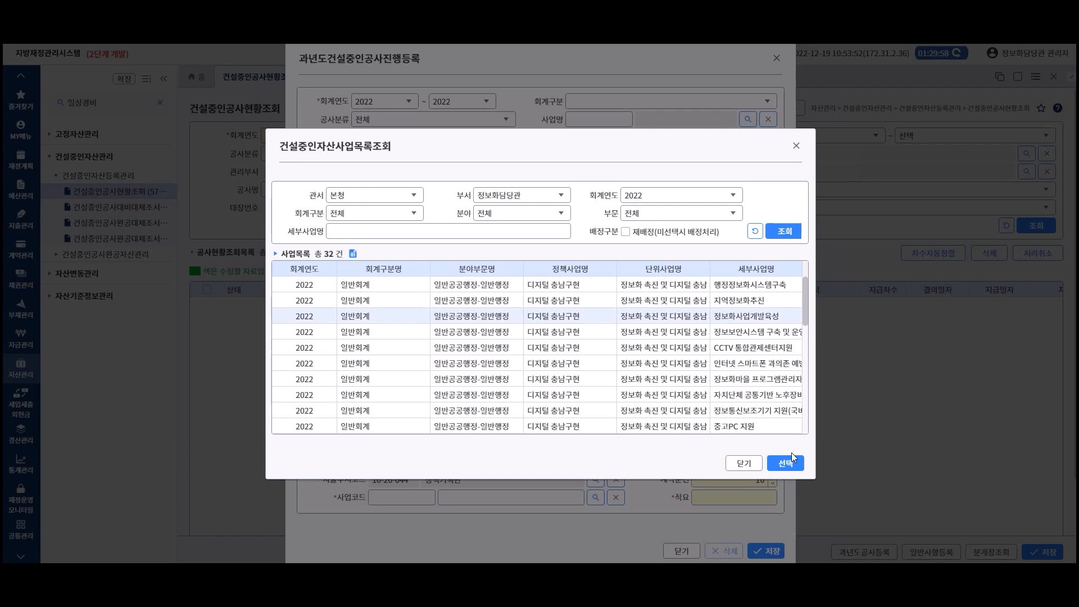
click(787, 462)
click(730, 499)
text(테스트)
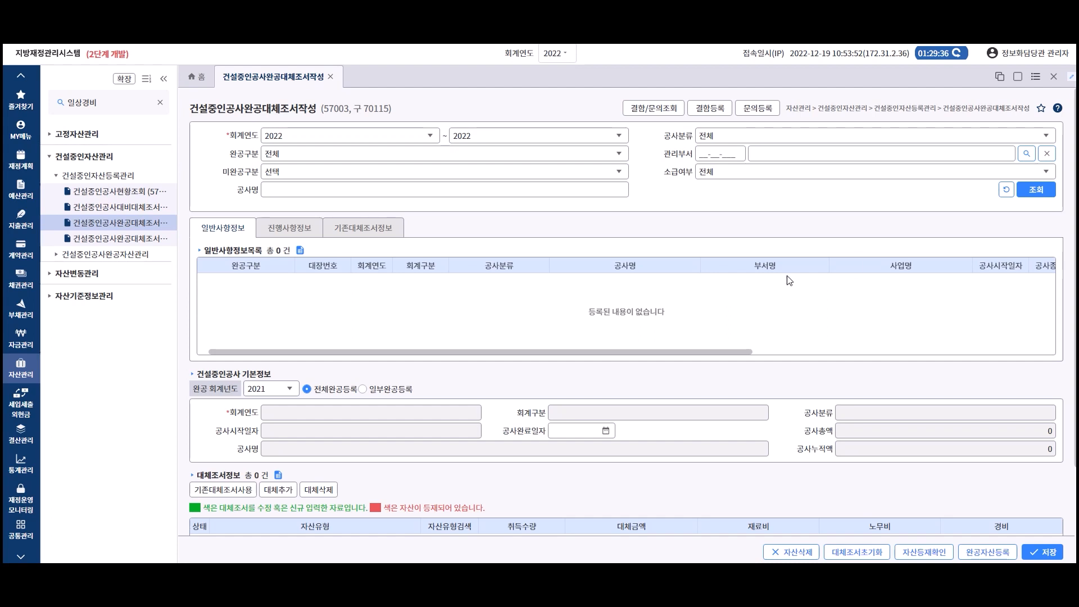
- Query the 2022 projects in 건설중인공사완공대체조서작성 and set 완공 회계년도 to 2022 for project 20221104_테스트_건설중인자산확인 수정
click(1033, 191)
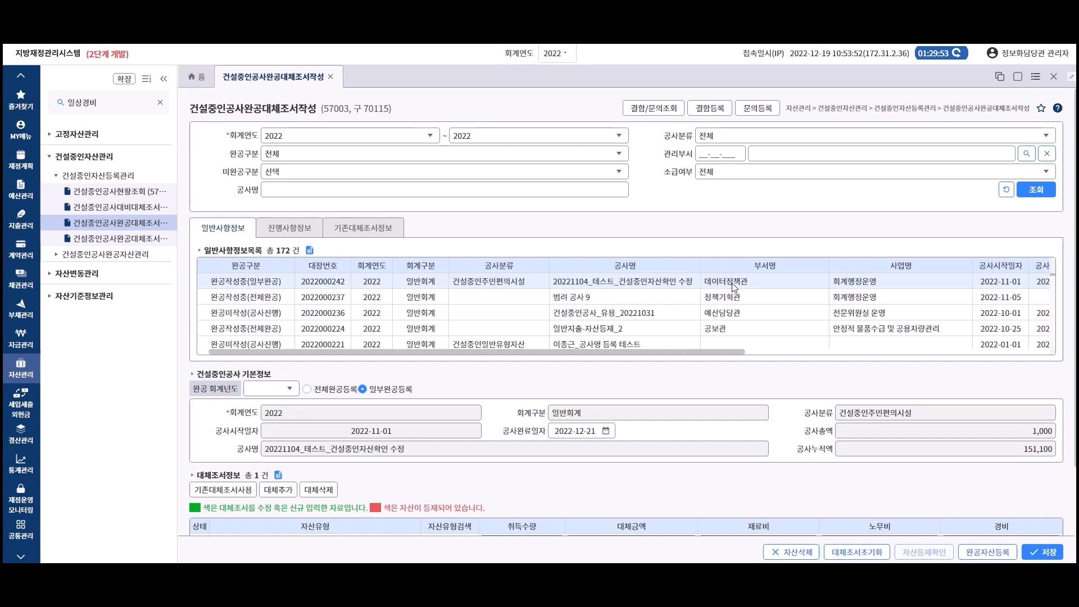
scroll(720, 429, down, 1)
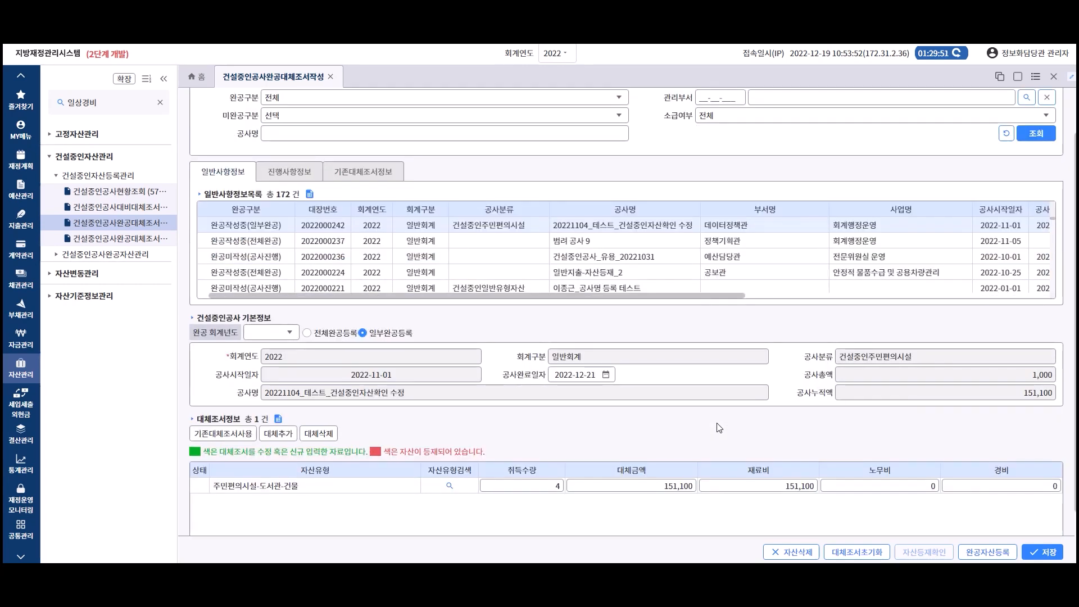
click(290, 332)
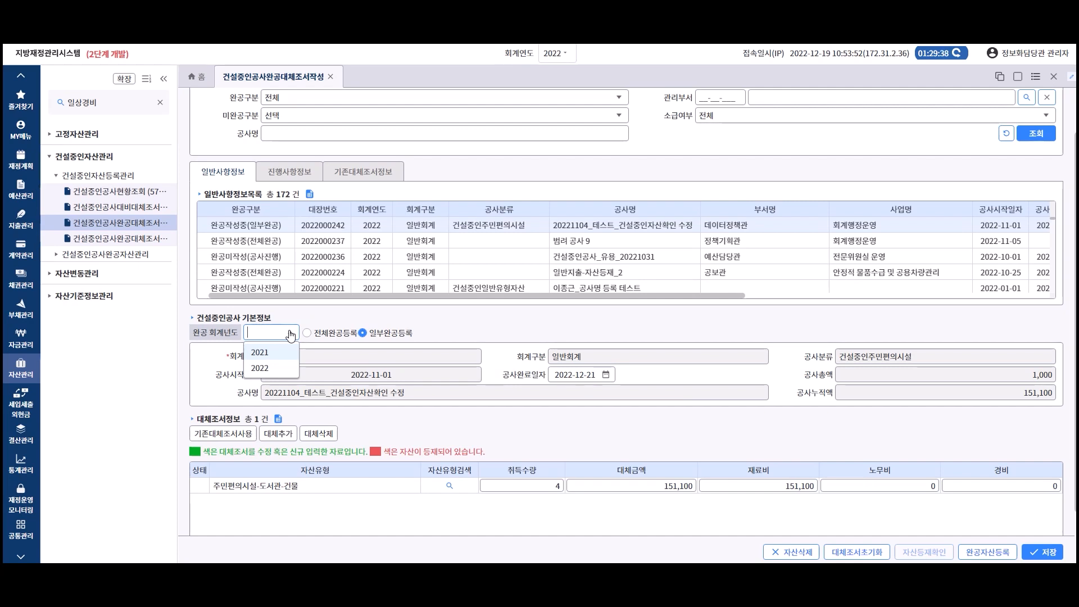
click(274, 368)
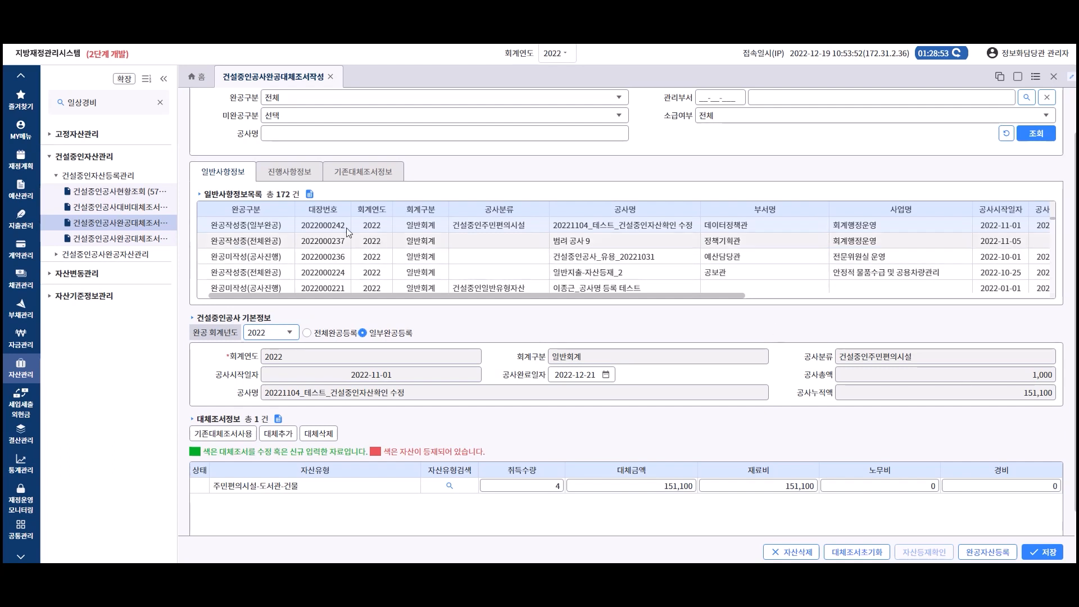
- Review the project's 진행사항정보 and select all entries in its 기존대체조서정보 list
click(279, 179)
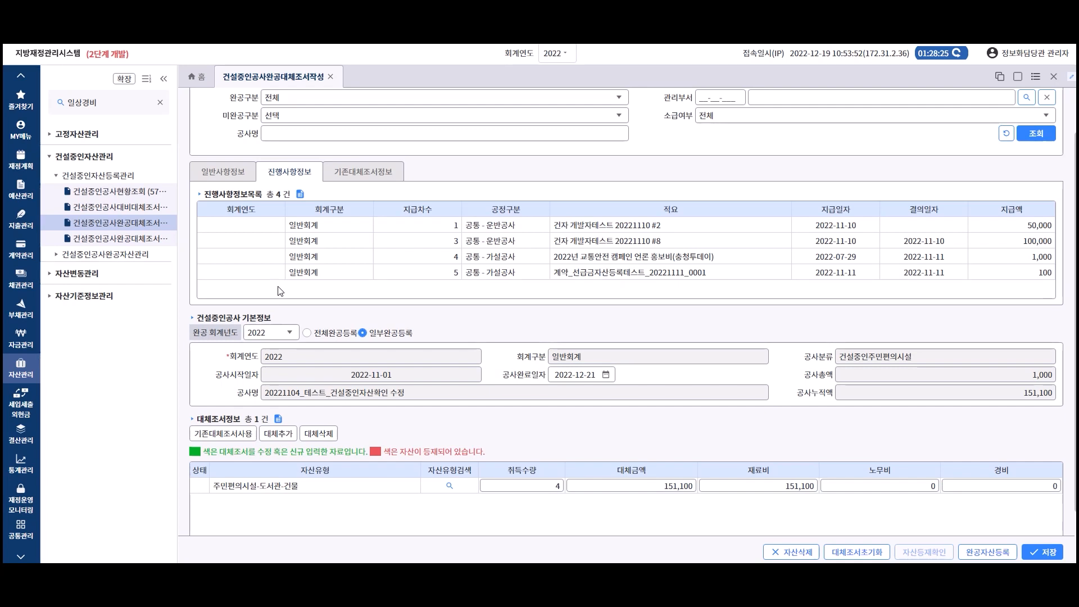
scroll(396, 480, down, 2)
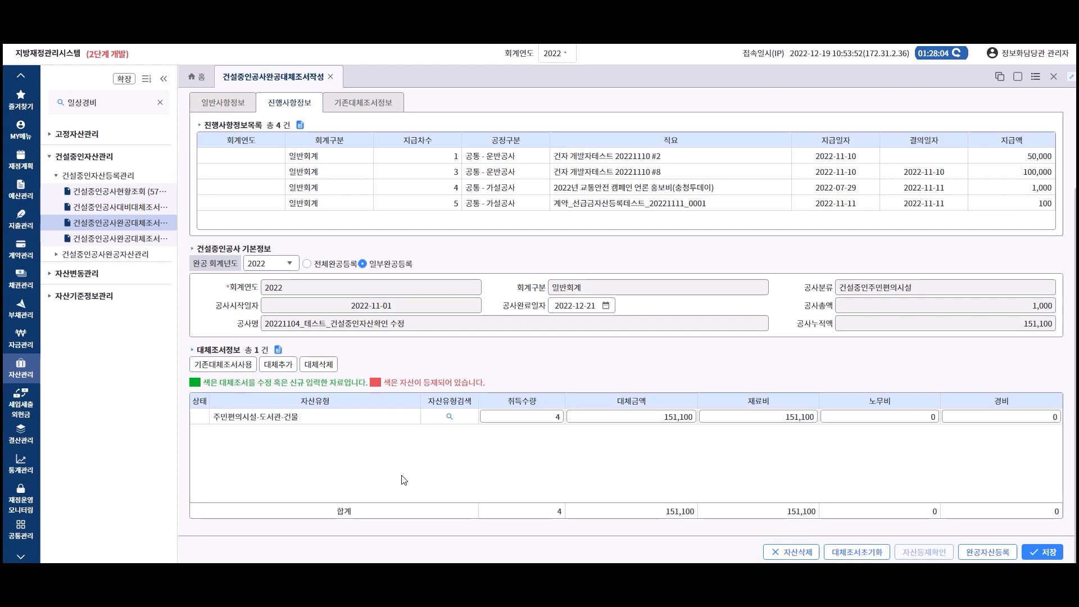
click(363, 102)
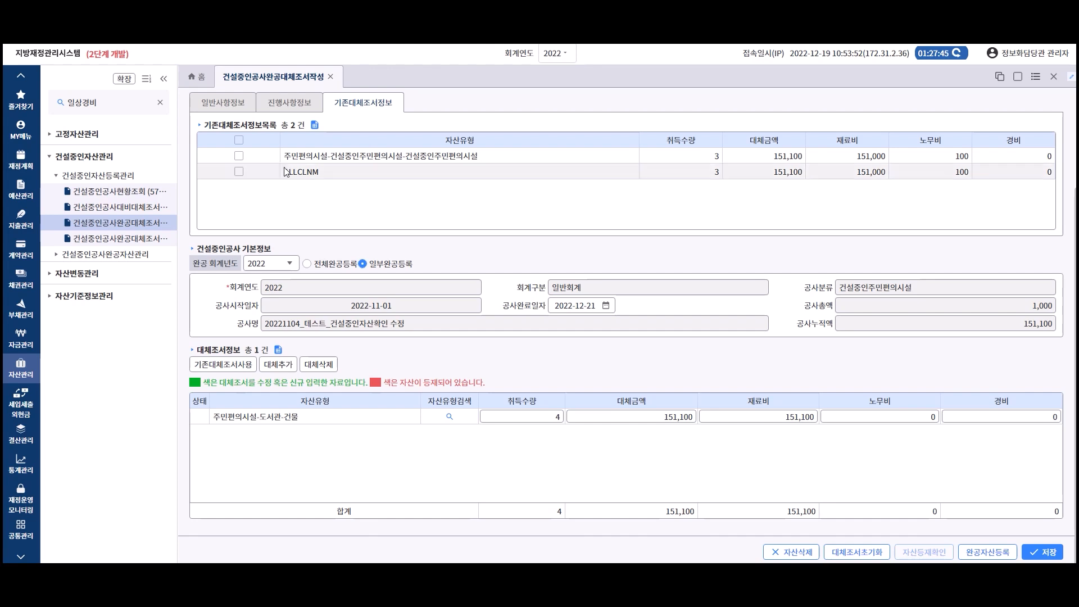
click(239, 139)
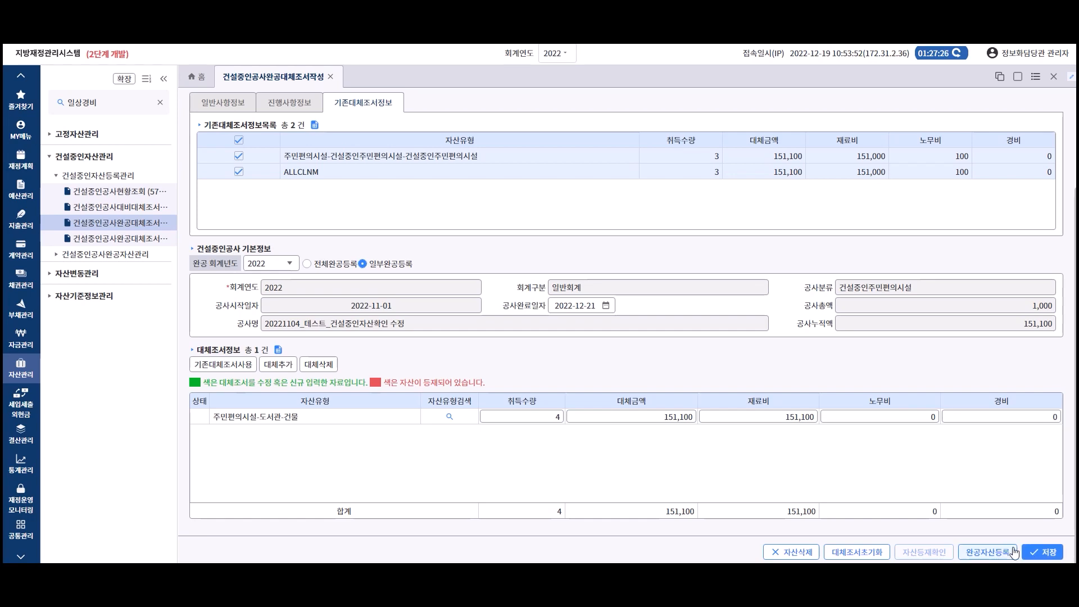
- Open the project's 완공자산등록 list, check its 완공일자 and the 자산항목등재 entry form, and close both without registering an asset
click(975, 552)
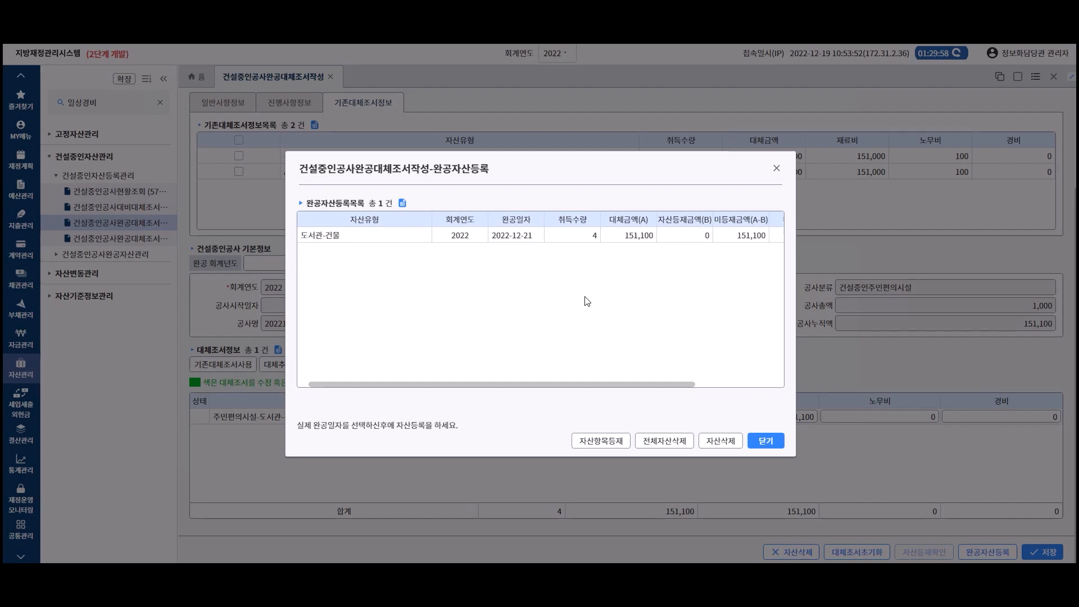
click(538, 237)
click(539, 238)
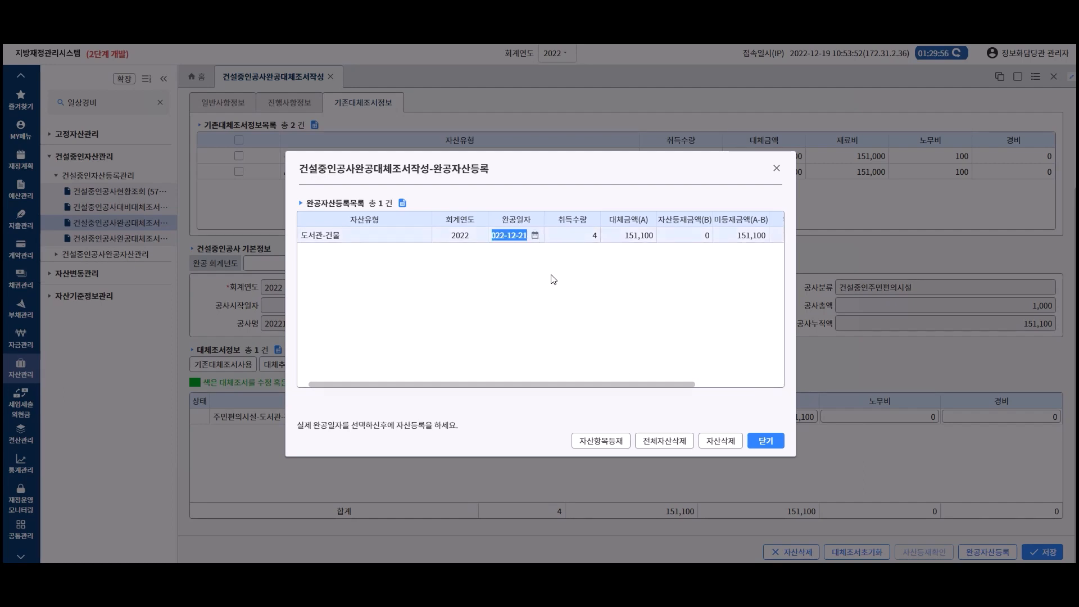
click(598, 442)
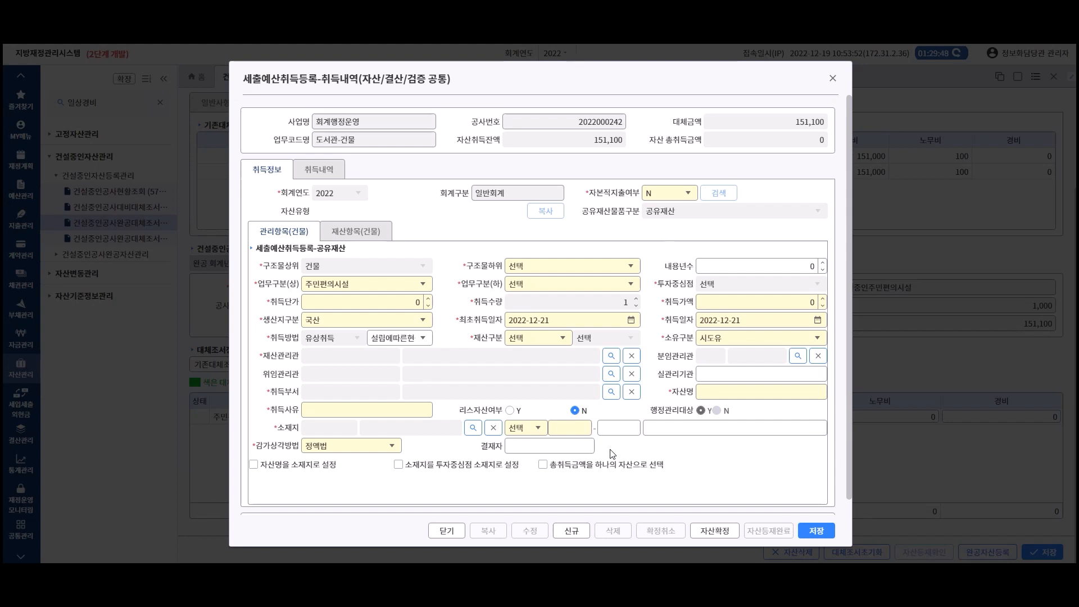
click(446, 531)
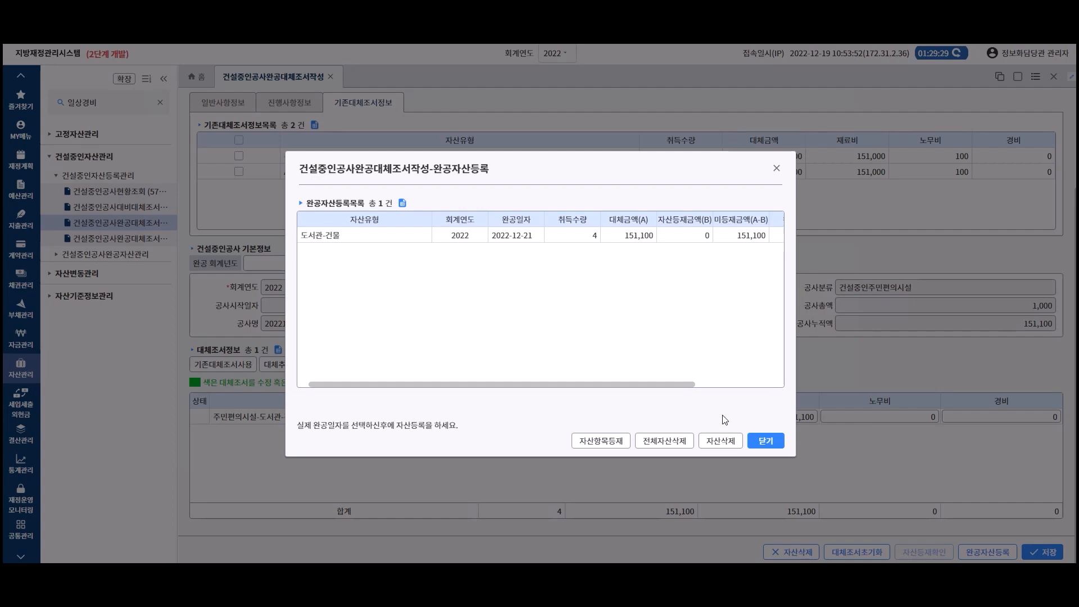
click(765, 440)
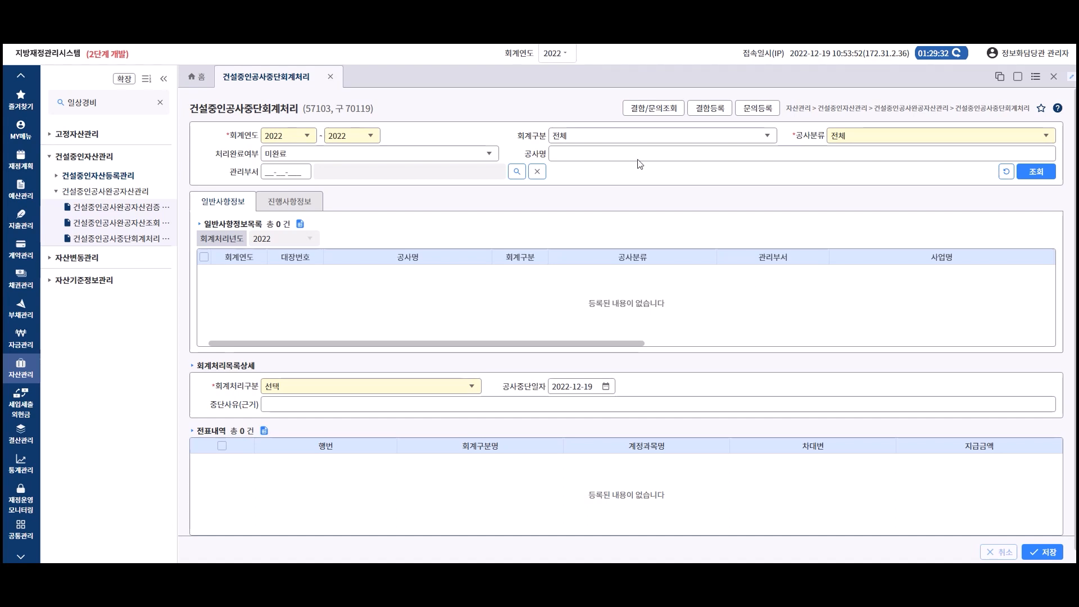
- Query 건설중인공사중단회계처리 for 회계연도 2021 to 2022 with 공사분류 건설중인일반유형자산
click(307, 136)
click(291, 170)
click(1049, 137)
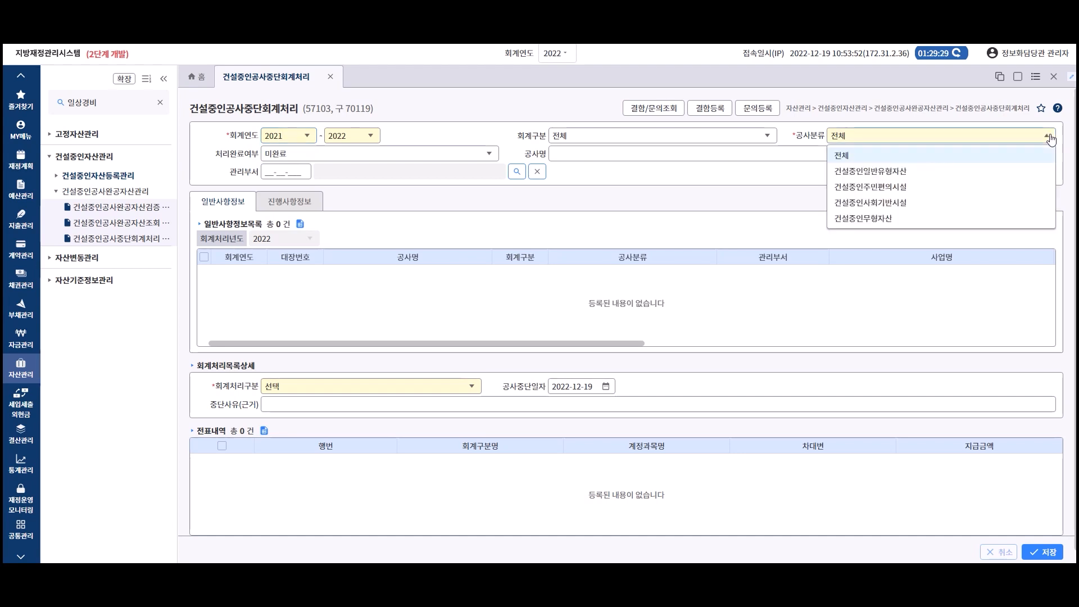
click(982, 170)
click(1035, 175)
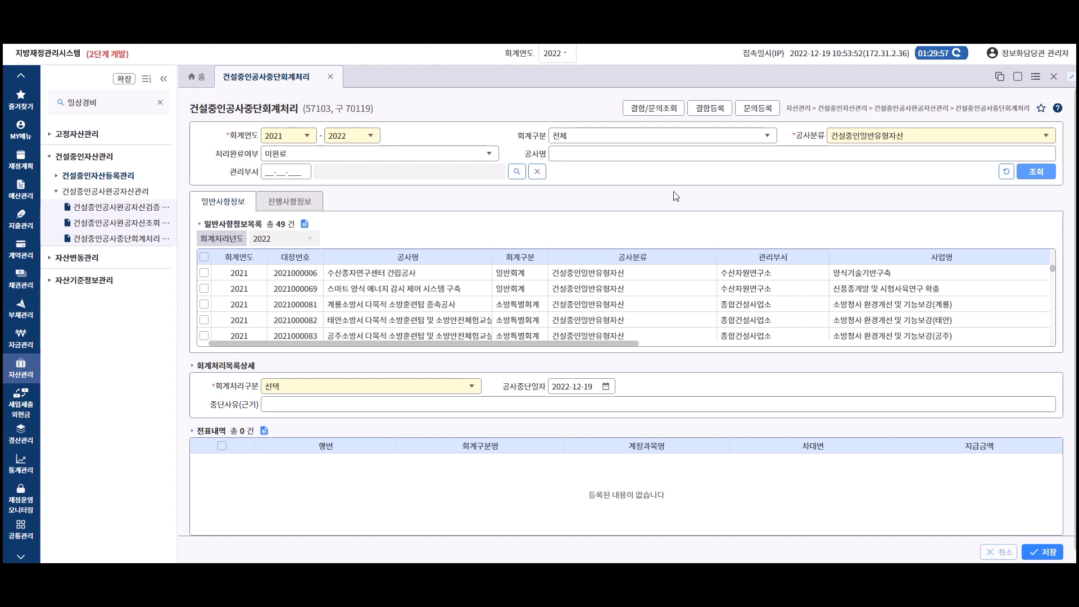
- Select the 수산종자연구센터 건립공사 project, check its 진행사항정보, and set 회계처리구분 to 기타순자산감소
click(204, 274)
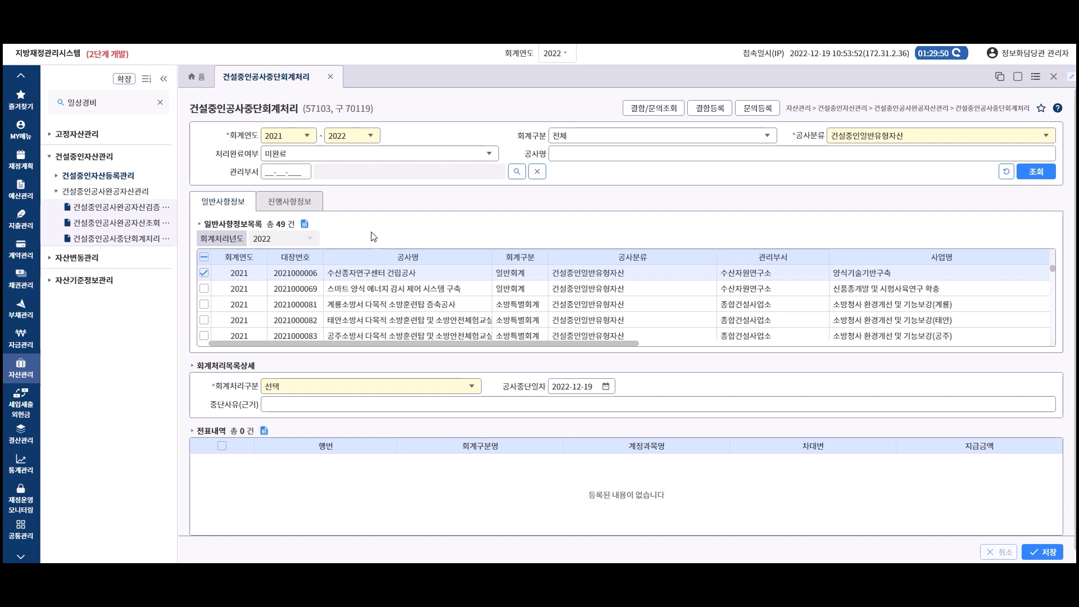
click(303, 204)
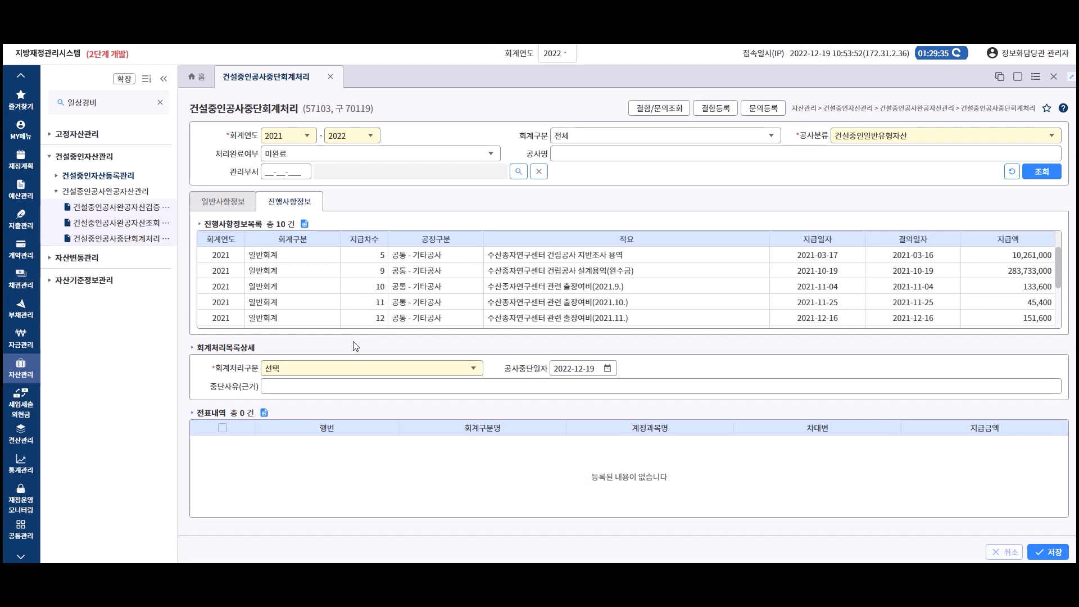
click(242, 210)
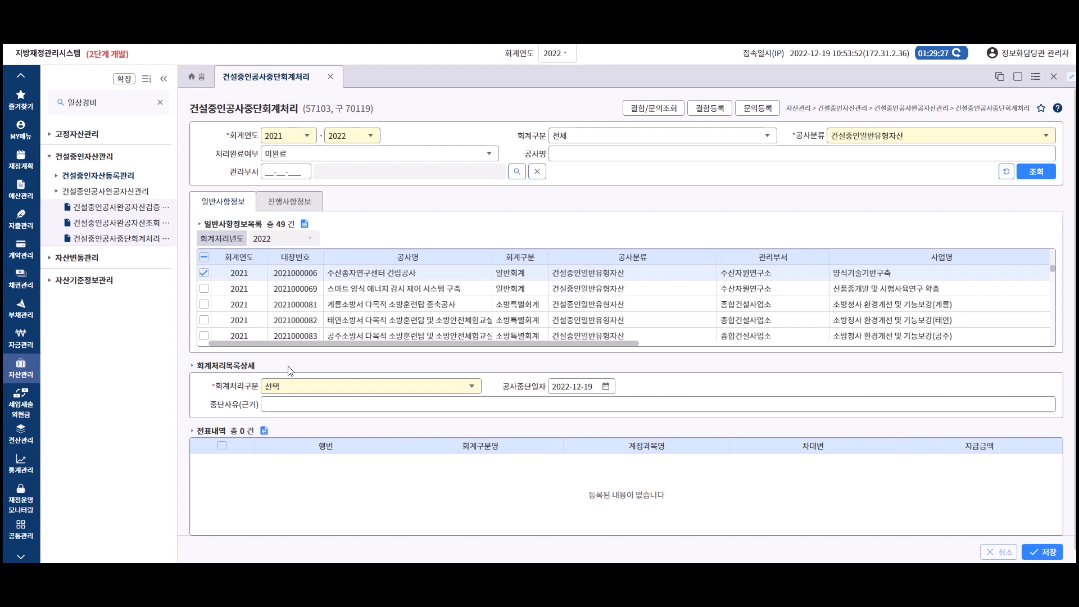
click(472, 388)
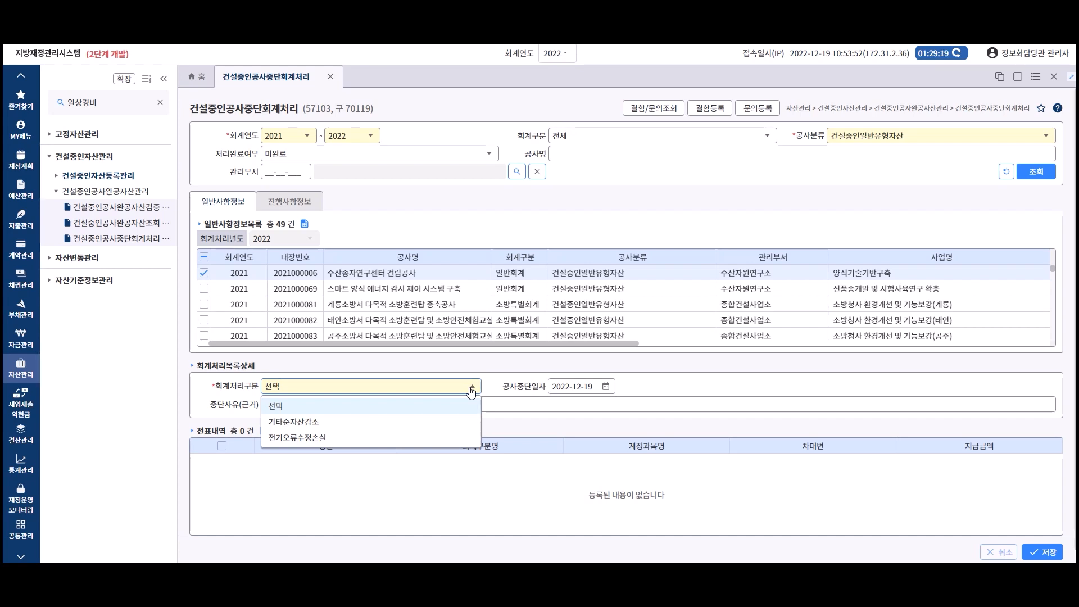
click(456, 421)
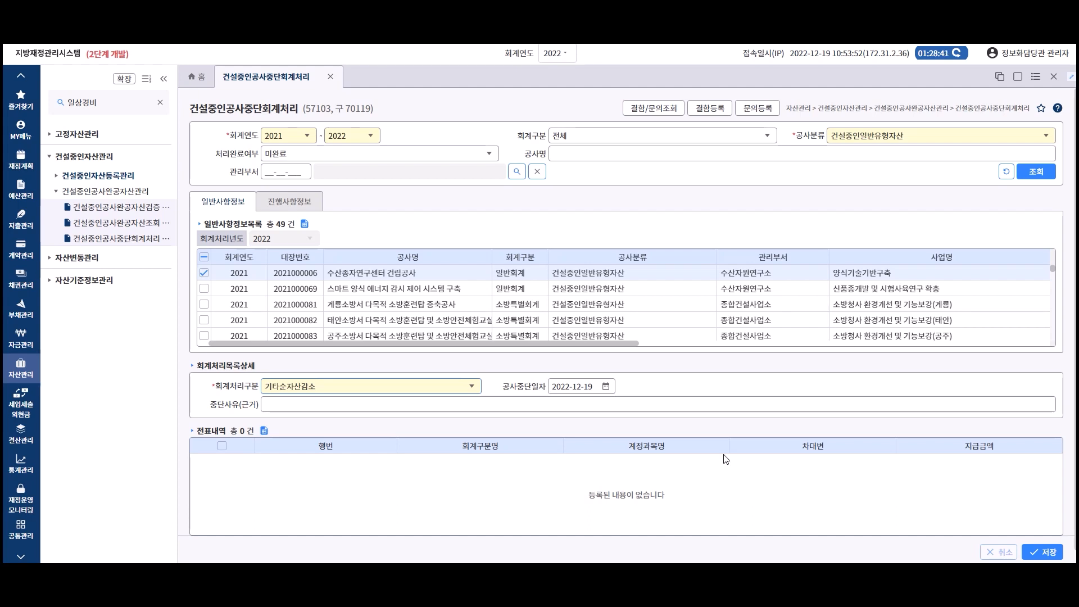
- Query the projects with 처리완료여부 set to 완료 and select 수산종자연구센터 건립공사
click(490, 158)
click(465, 173)
click(1037, 173)
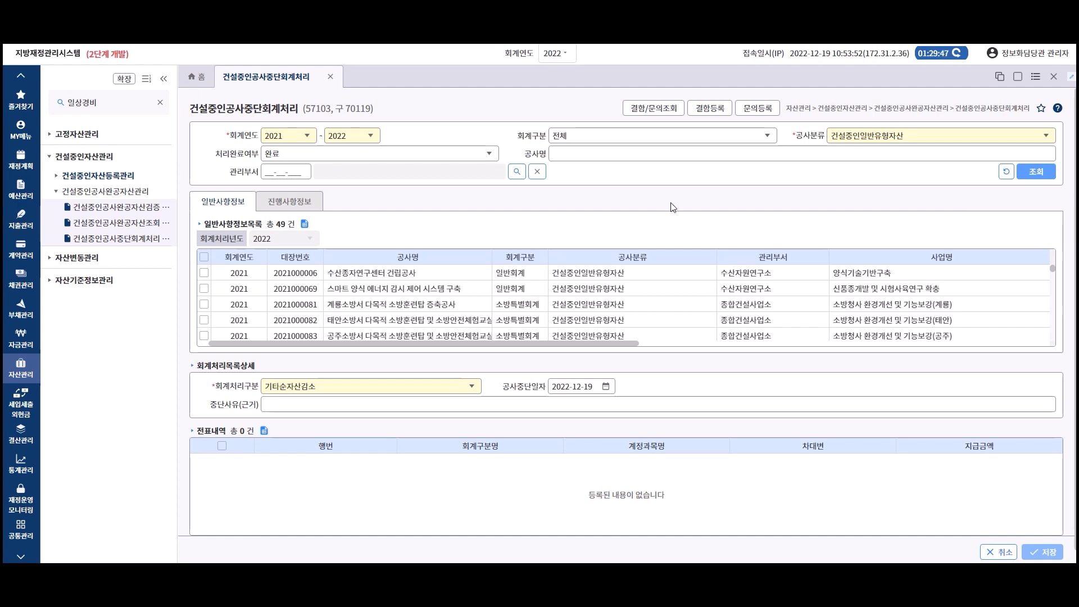
click(204, 273)
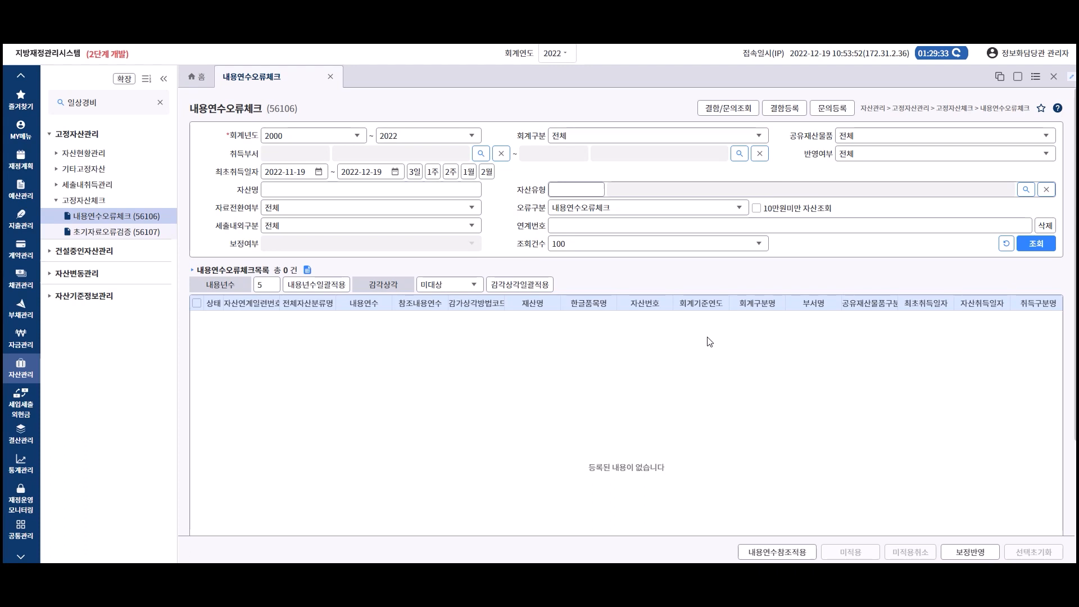
- Query the assets in 내용연수오류체크 and apply 보정반영 to asset 101094, saving the correction
click(1041, 247)
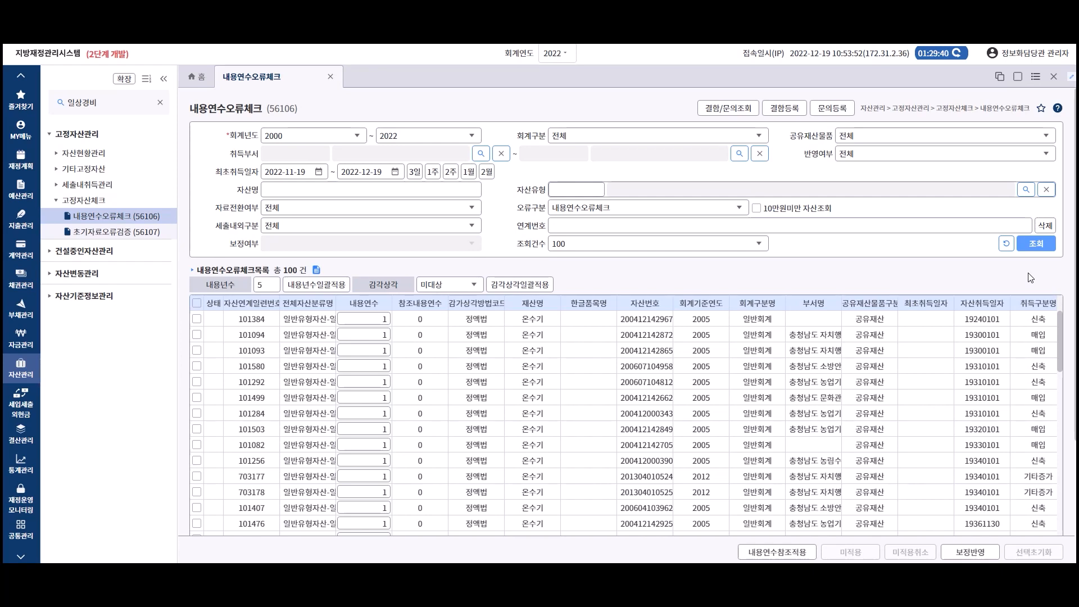
click(198, 336)
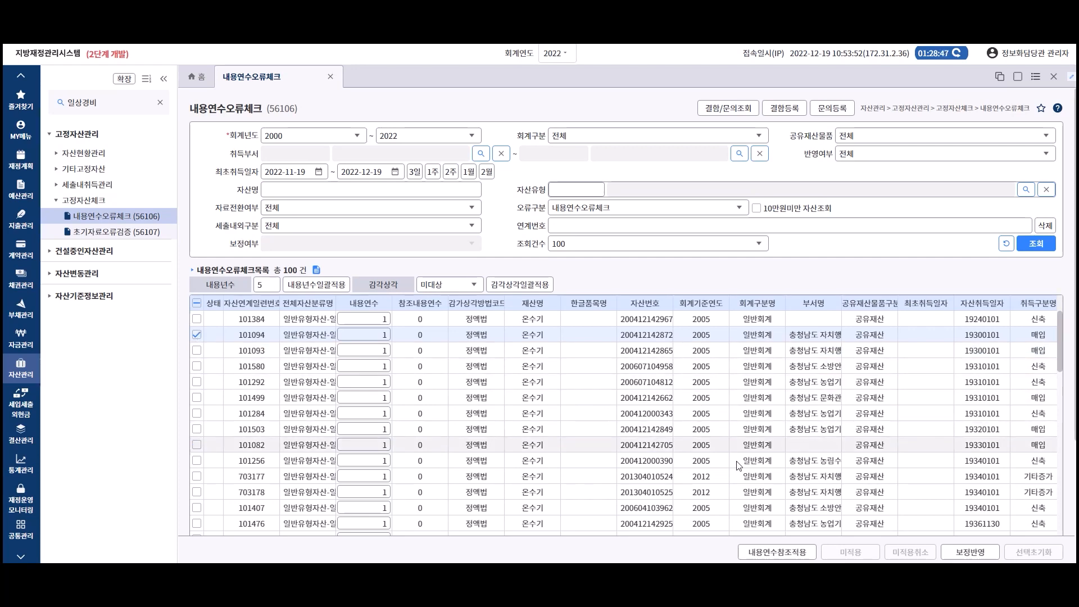
click(972, 552)
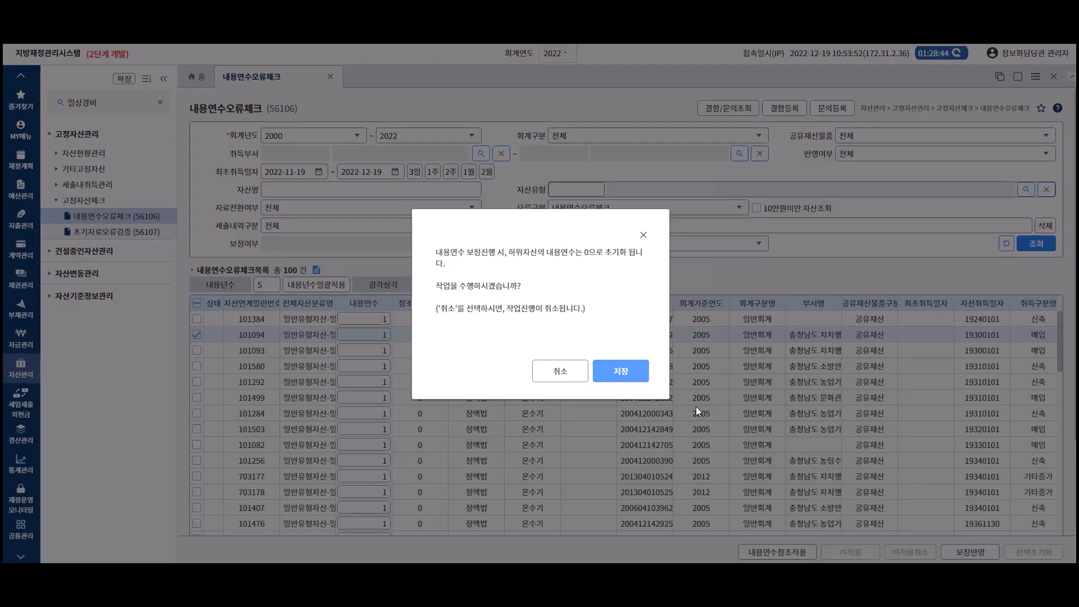
click(620, 372)
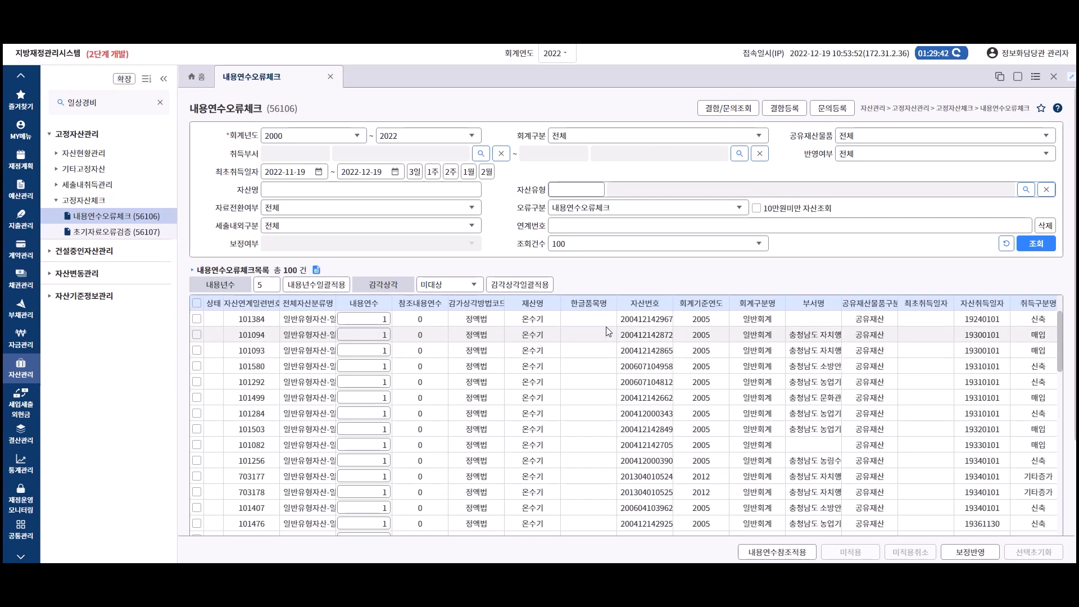
- Restrict the 내용연수오류체크 query to 10만원미만 assets with the 1년미포함 option and run it
click(756, 208)
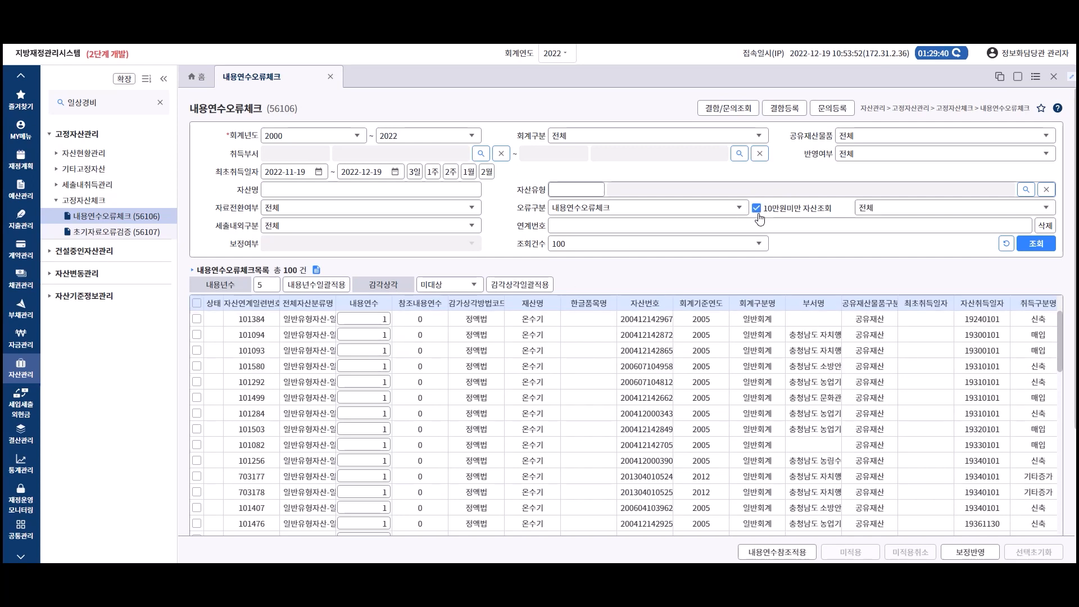
click(1054, 210)
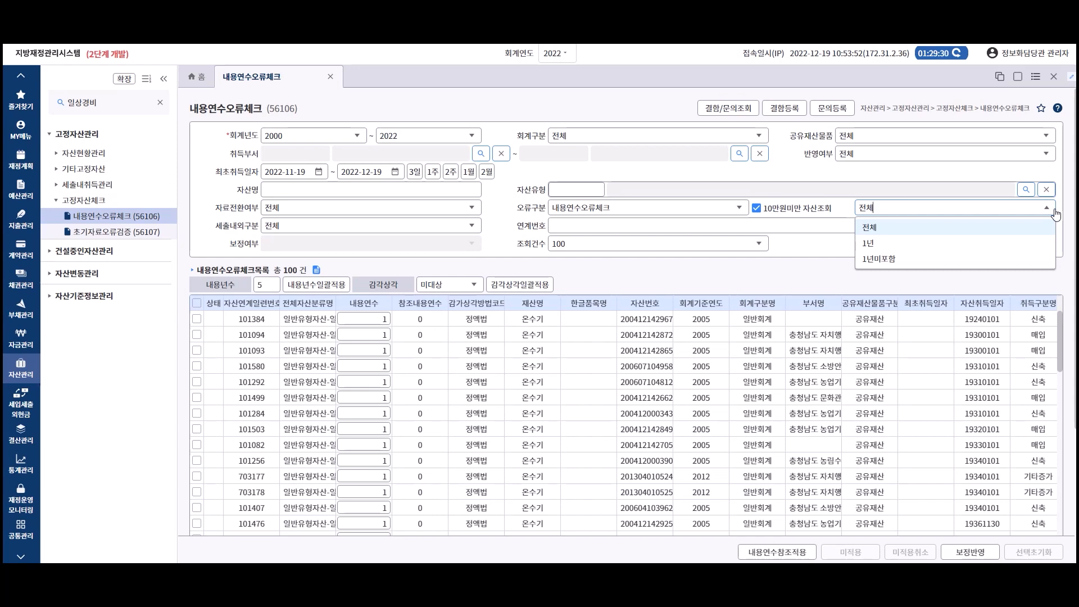
click(1014, 258)
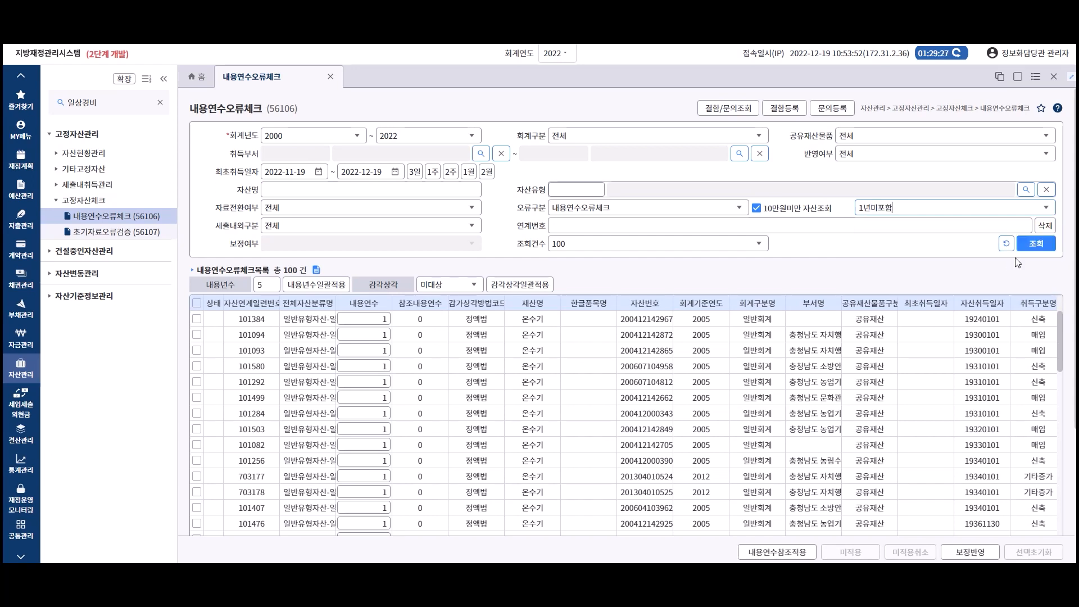
click(1037, 246)
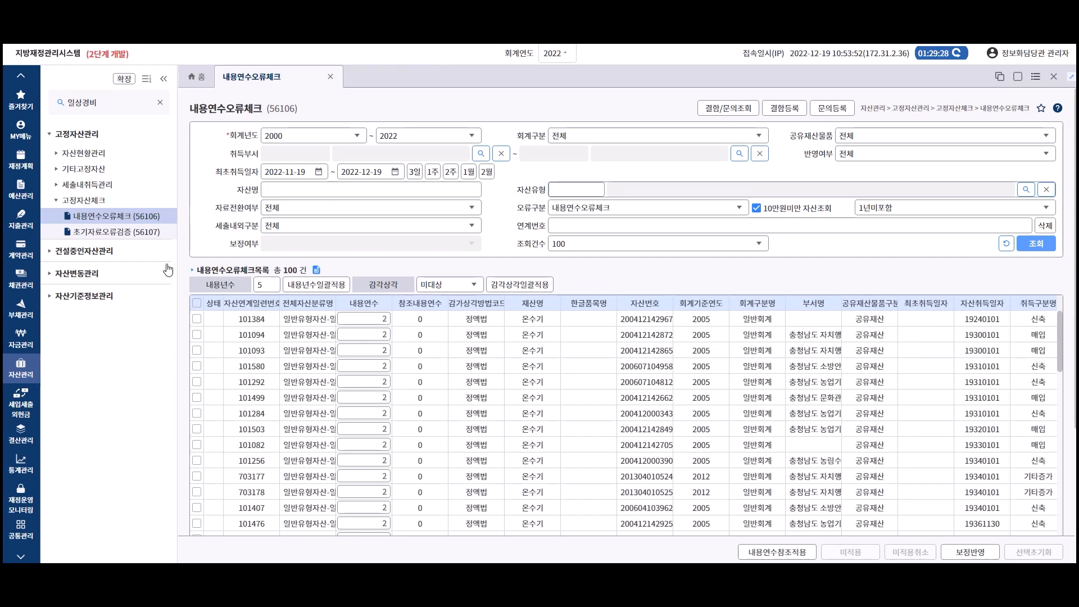
- Apply a 내용년수 of 3 to all listed assets at once and save it through 보정반영
click(197, 303)
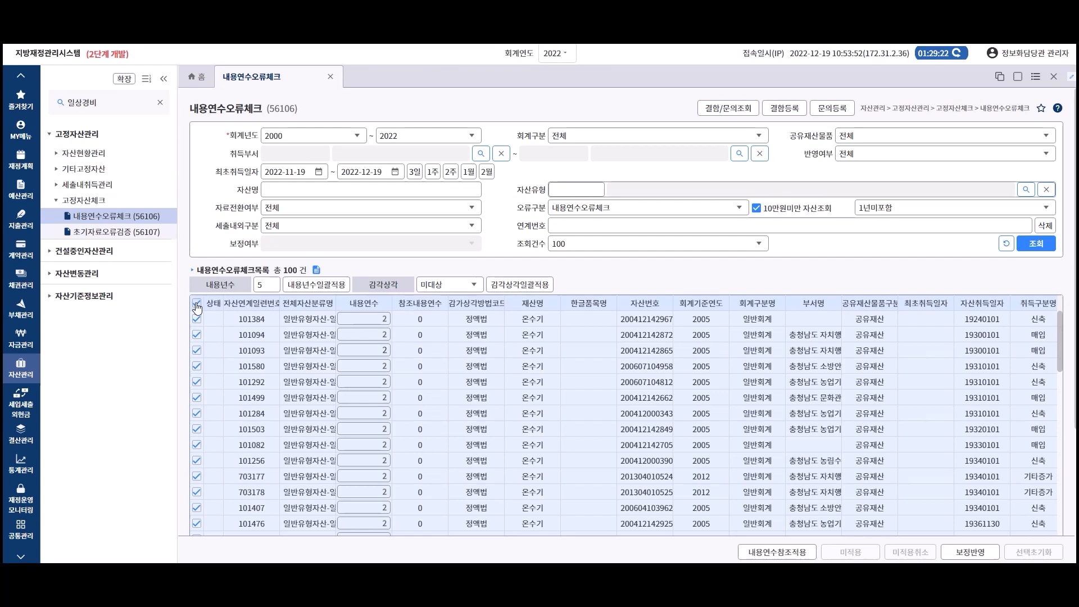
click(267, 285)
text(3)
click(297, 288)
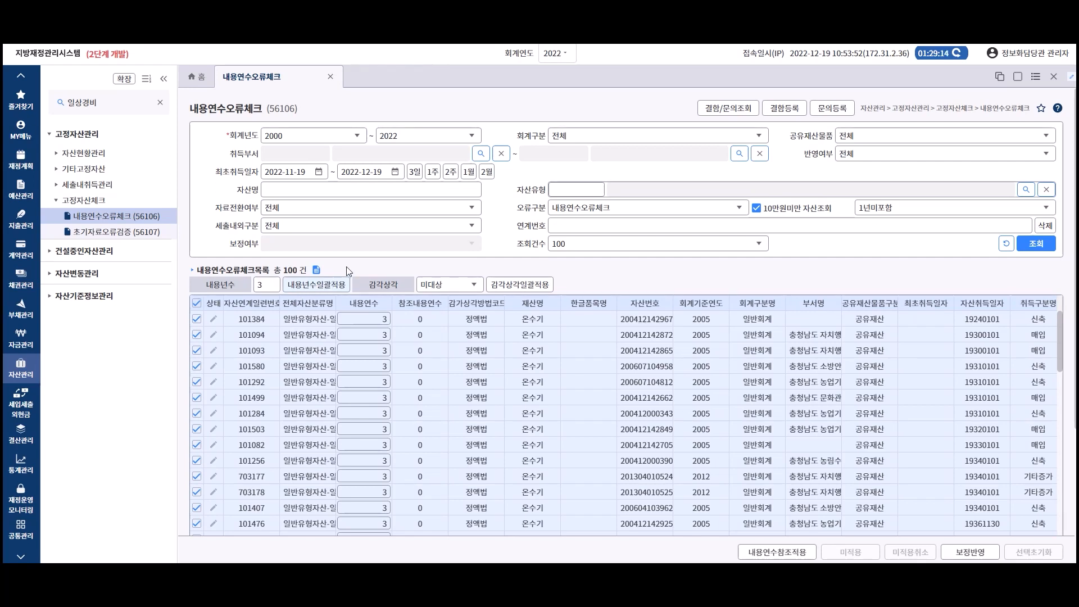
click(961, 553)
click(641, 376)
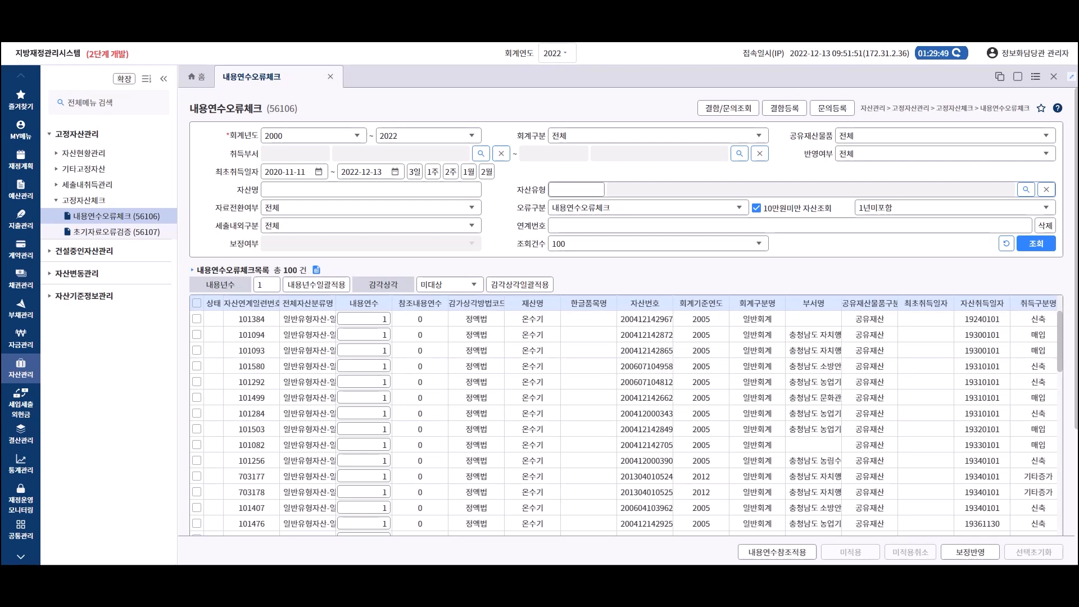
- Query the assets with 오류구분 set to 공시내용연수체크 and select the listed notebook computer asset
click(738, 208)
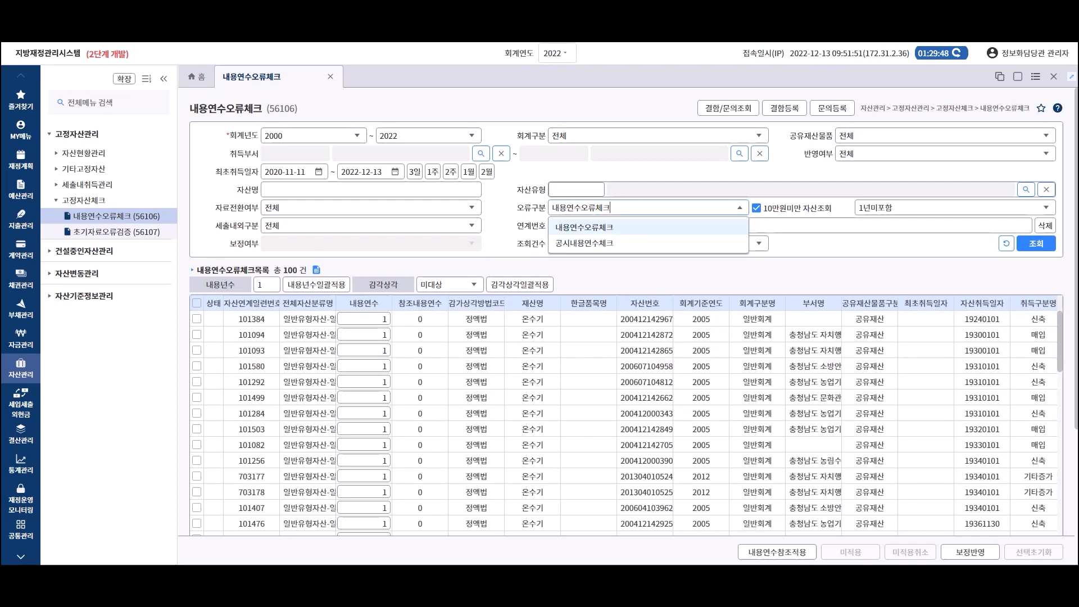
click(582, 242)
click(1036, 242)
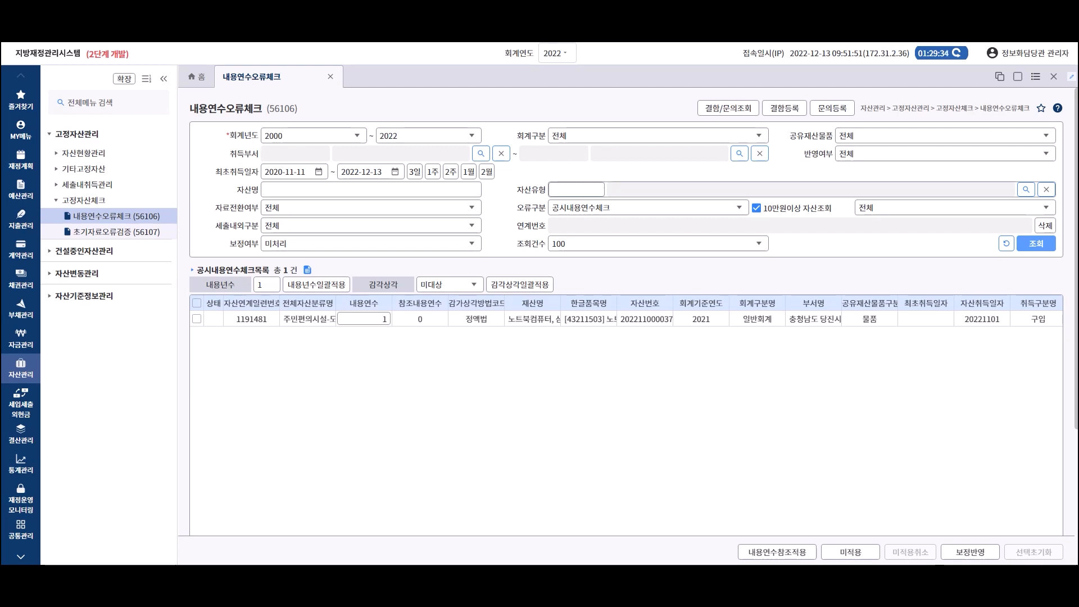
click(197, 318)
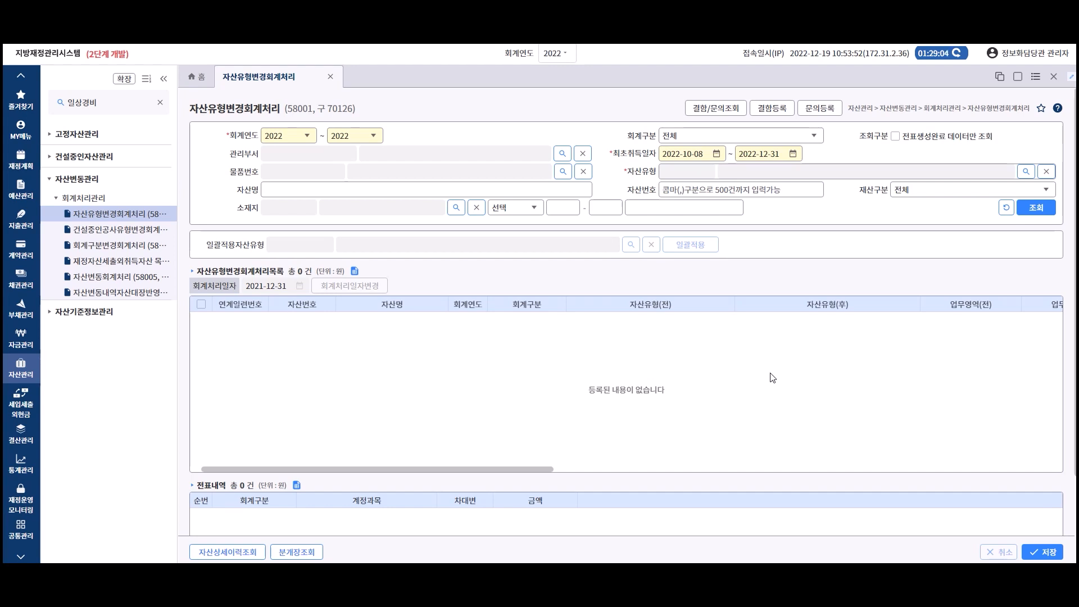
click(1024, 173)
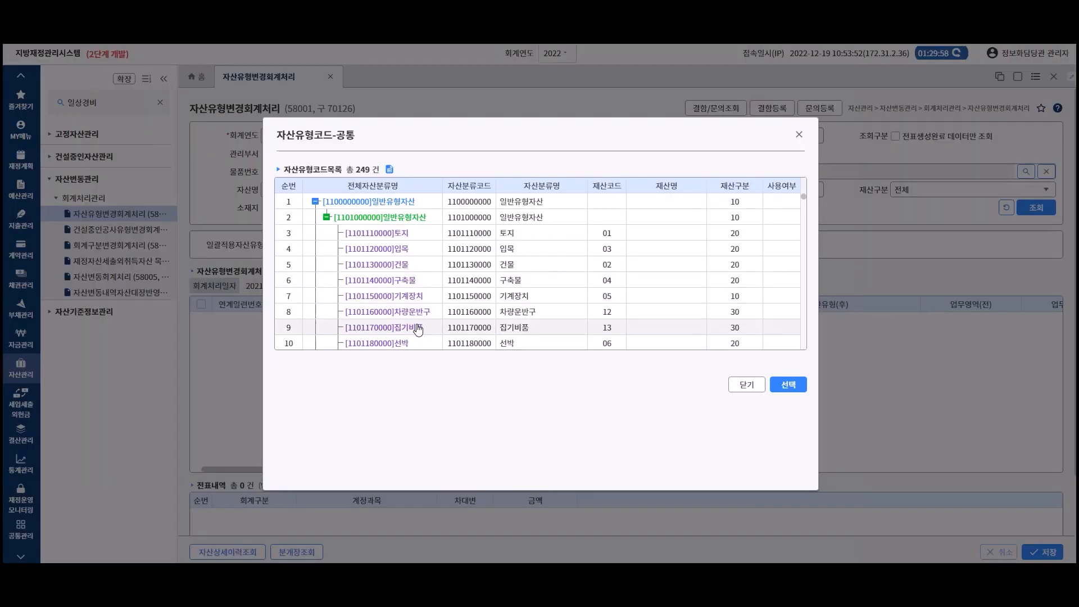
click(787, 384)
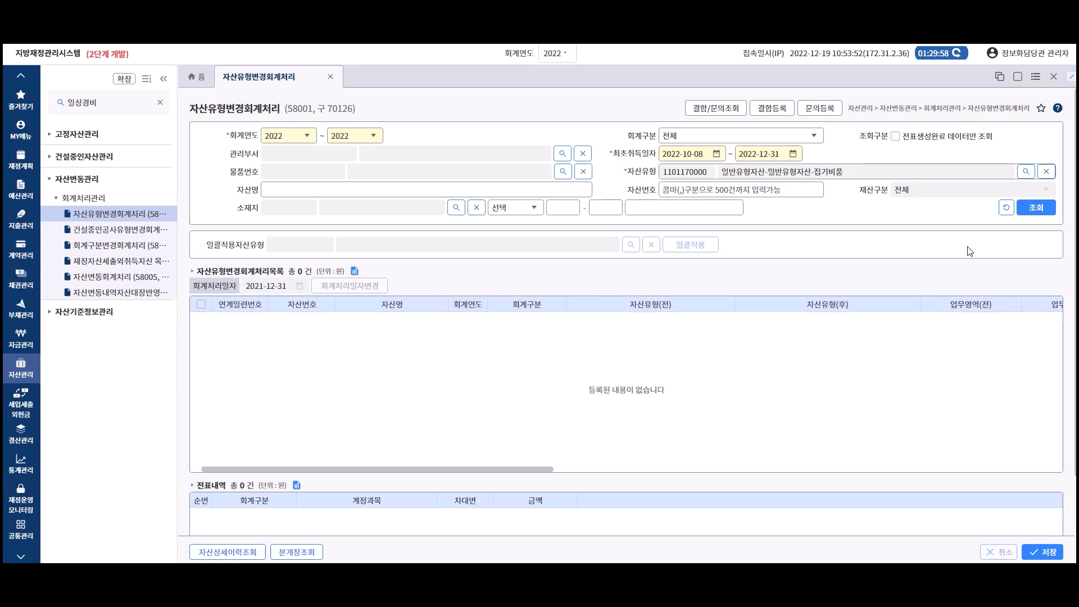
click(1034, 208)
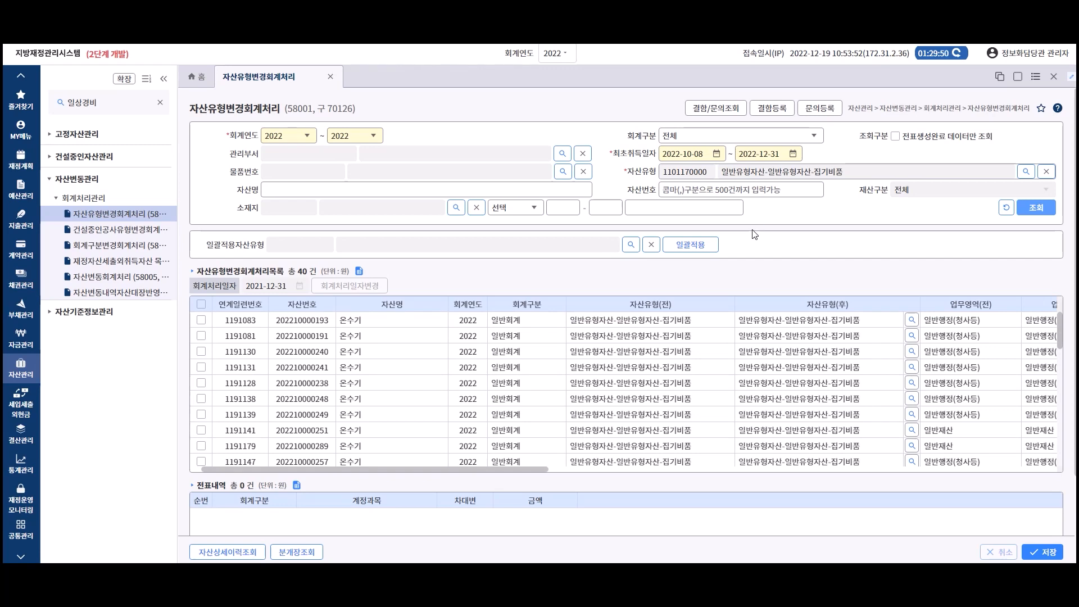
click(201, 319)
drag(524, 470, 625, 472)
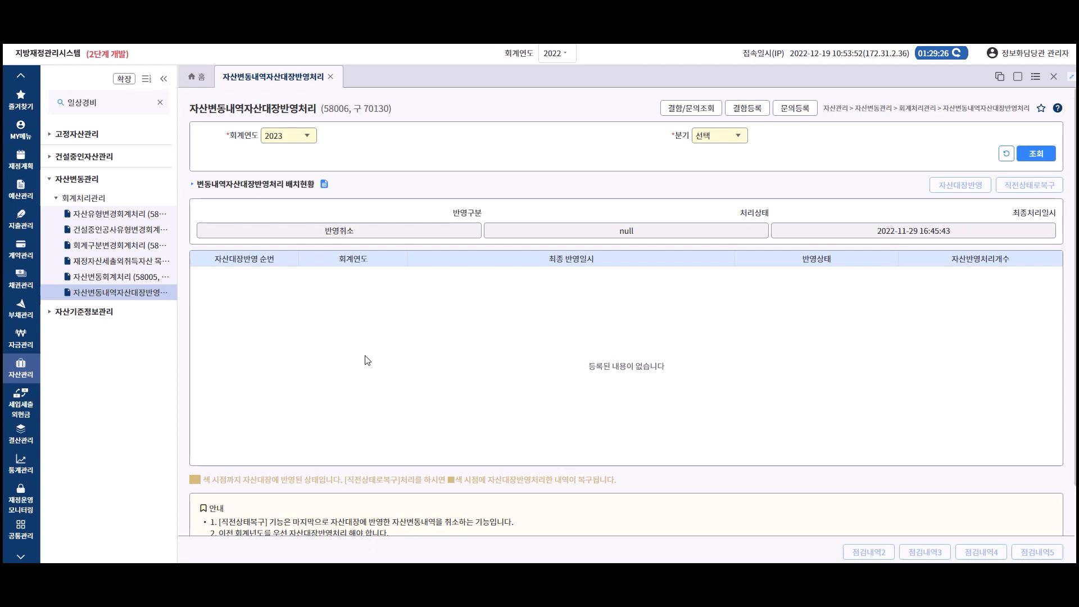
- Query 자산변동내역자산대장반영처리 for 회계연도 2022 and 분기 1분기
click(307, 136)
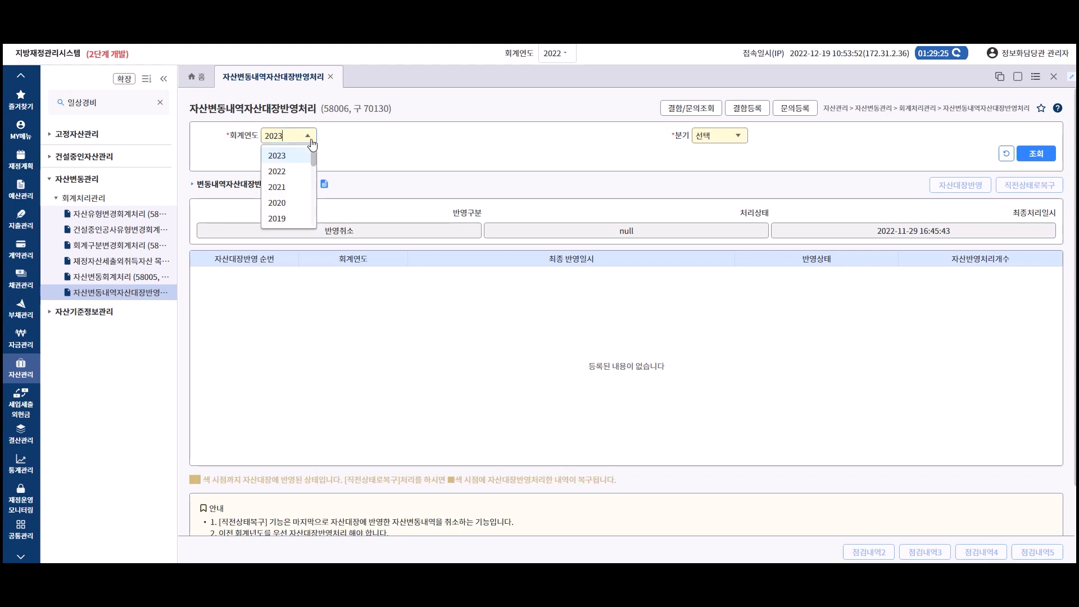
click(288, 172)
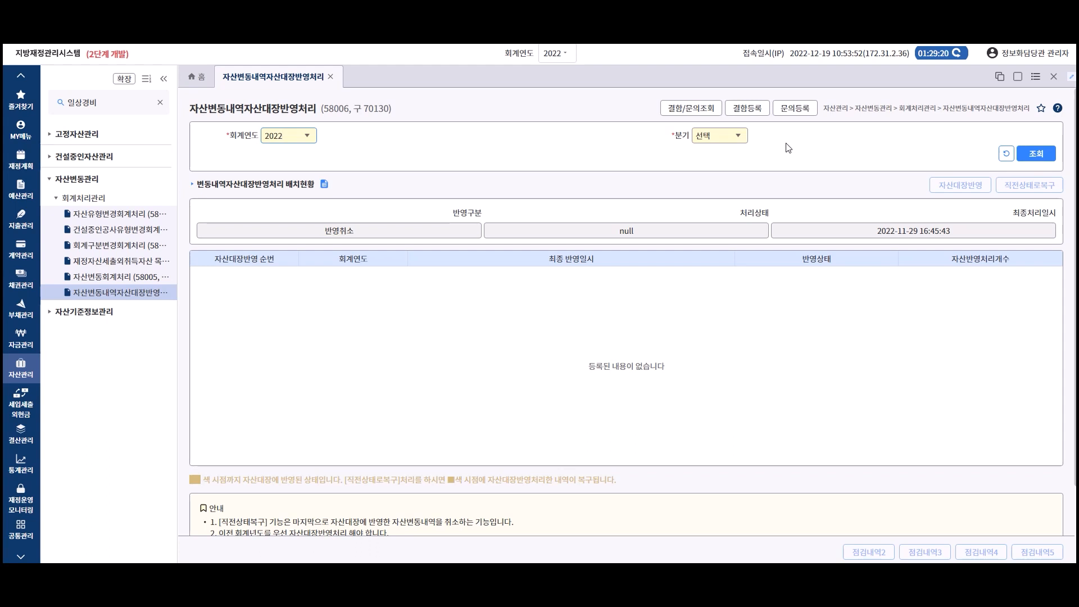
click(739, 137)
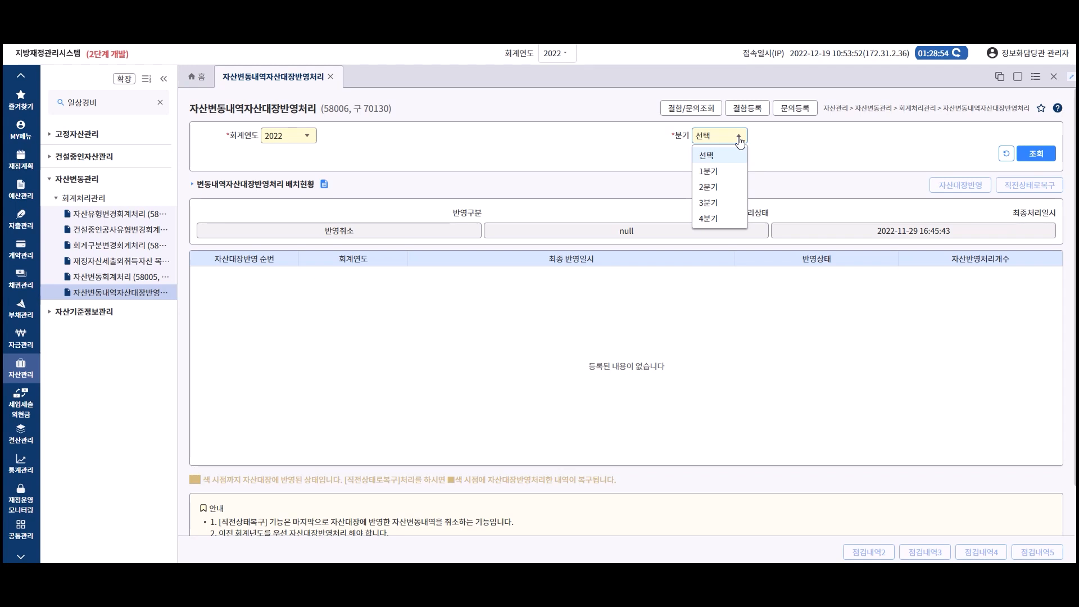
click(716, 171)
click(1046, 158)
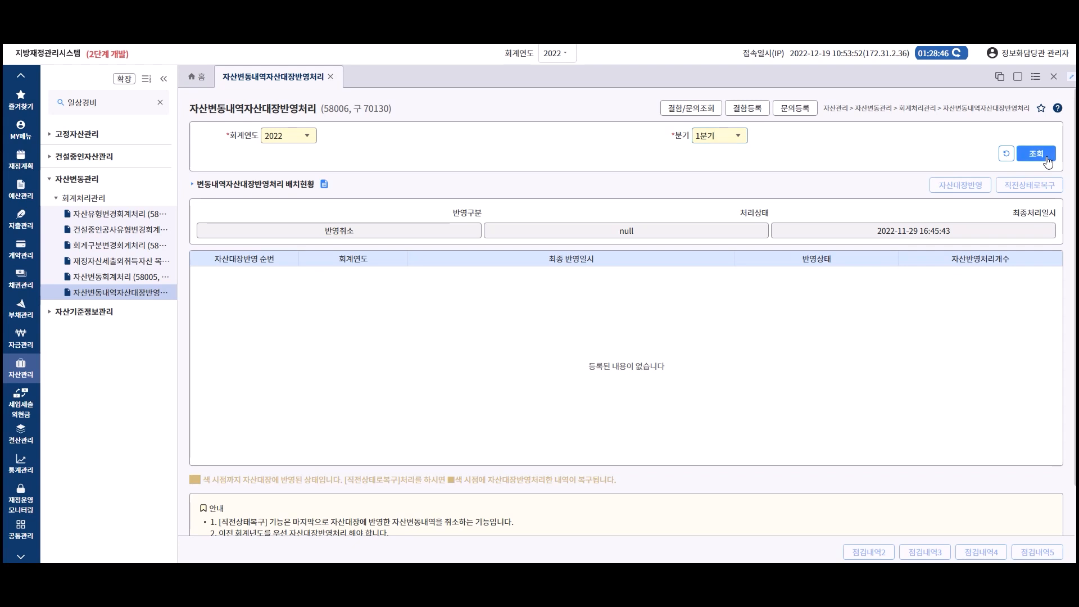